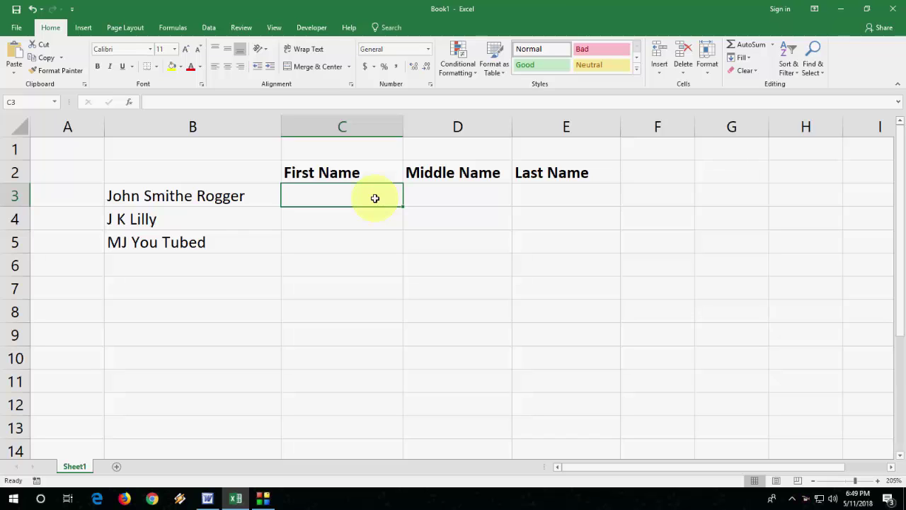
Step: Correct 'Smithe' to 'Smith' in B3 so it reads John Smith Rogger
{"action": "key", "text": "Left"}
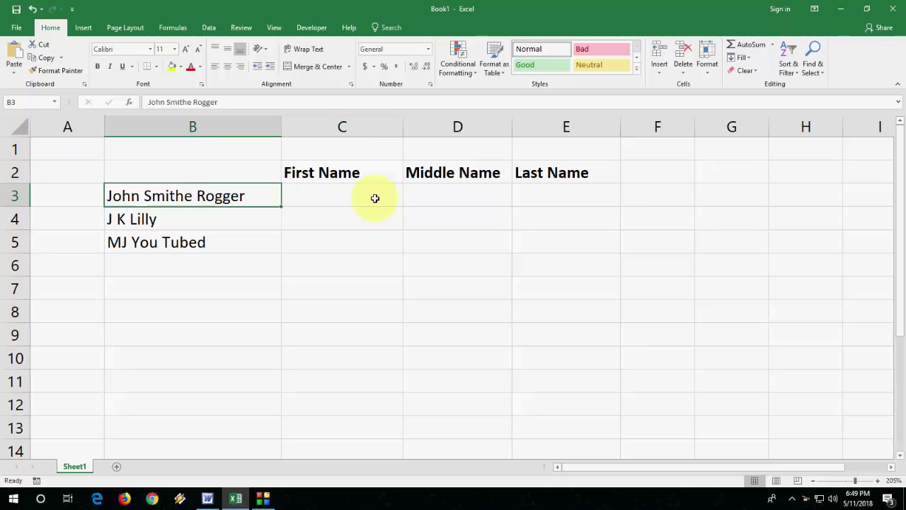
{"action": "key", "text": "Left"}
{"action": "key", "text": "Right"}
{"action": "key", "text": "F2"}
{"action": "key", "text": "Left"}
{"action": "key", "text": "Left"}
{"action": "key", "text": "Left"}
{"action": "key", "text": "Left"}
{"action": "key", "text": "Left"}
{"action": "key", "text": "Left"}
{"action": "key", "text": "Left"}
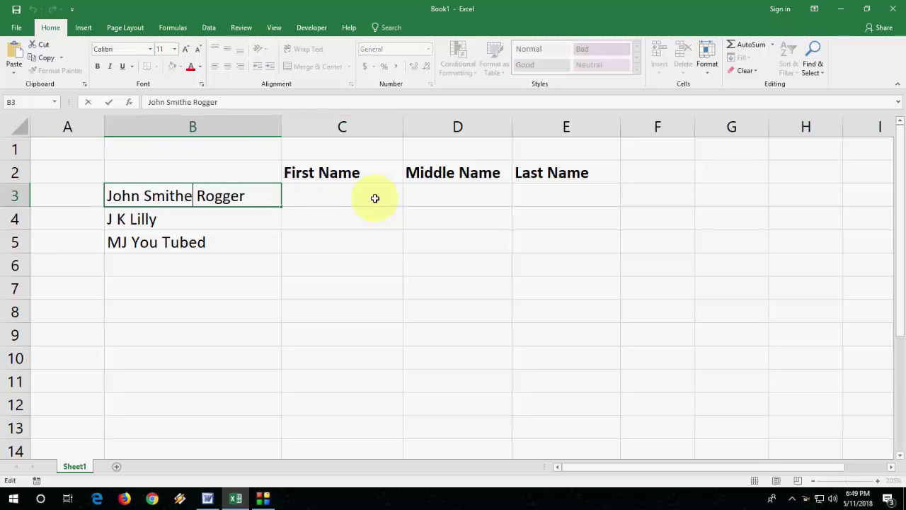
{"action": "key", "text": "BackSpace"}
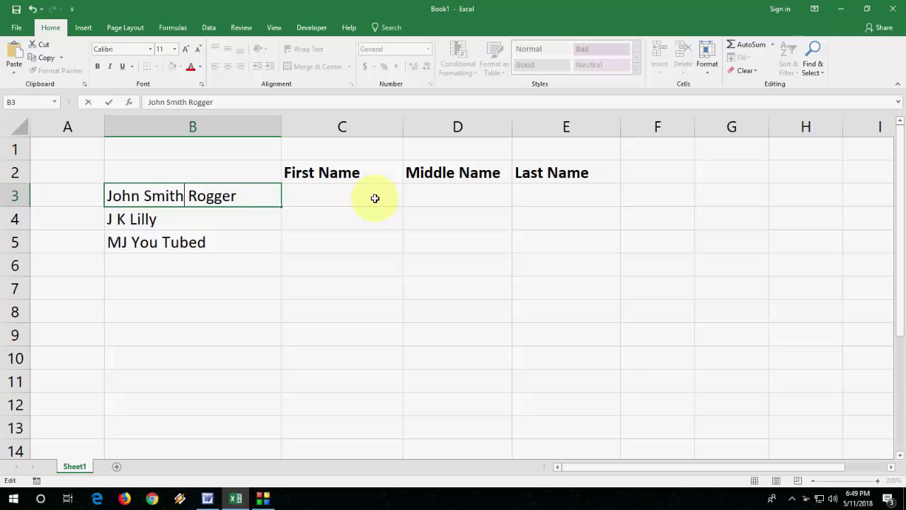
{"action": "key", "text": "End"}
{"action": "key", "text": "Return"}
{"action": "left_click", "coordinate": [374, 197]}
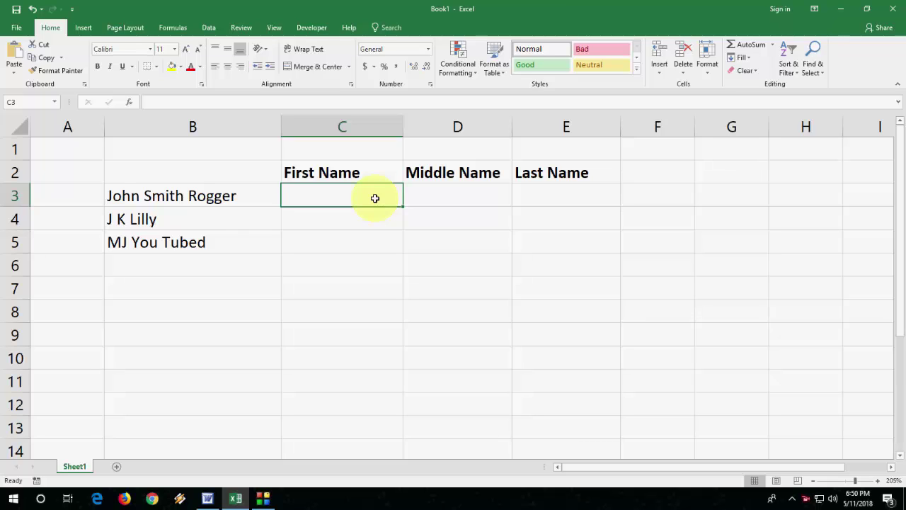
{"action": "key", "text": "Left"}
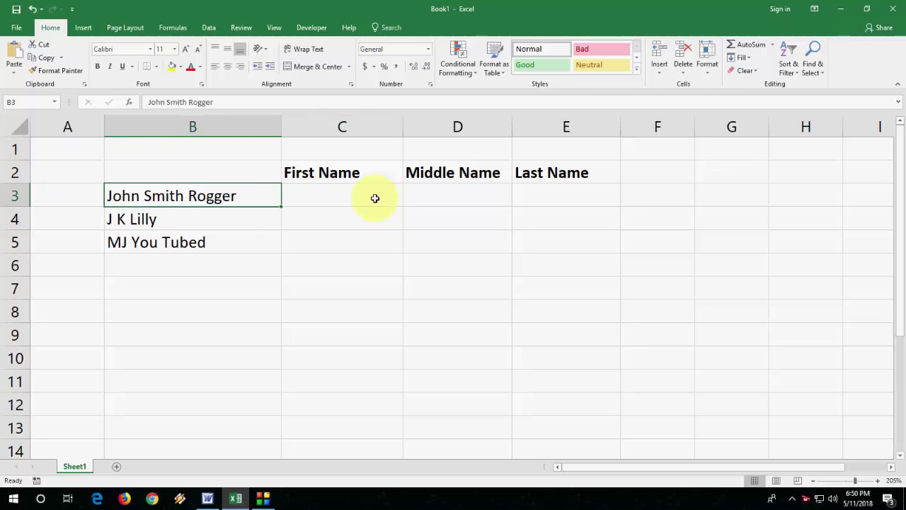
{"action": "key", "text": "Right"}
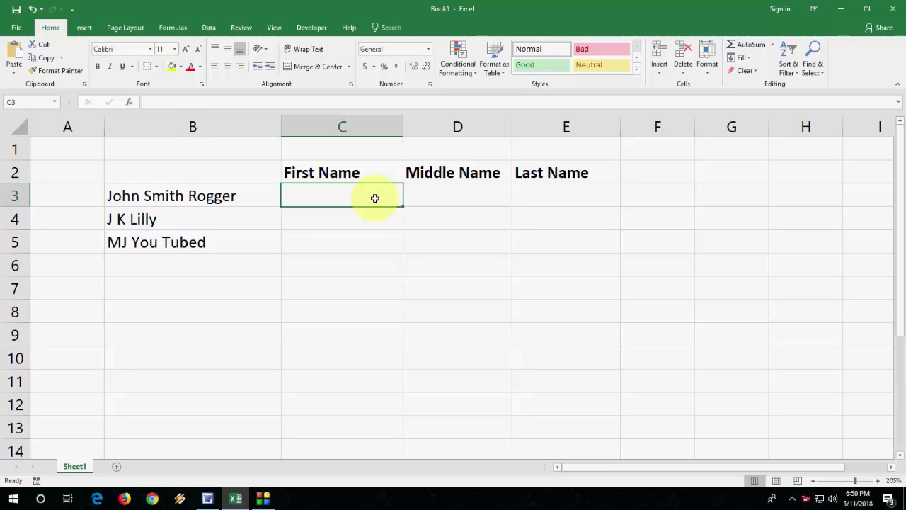
{"action": "key", "text": "Right"}
{"action": "key", "text": "Right"}
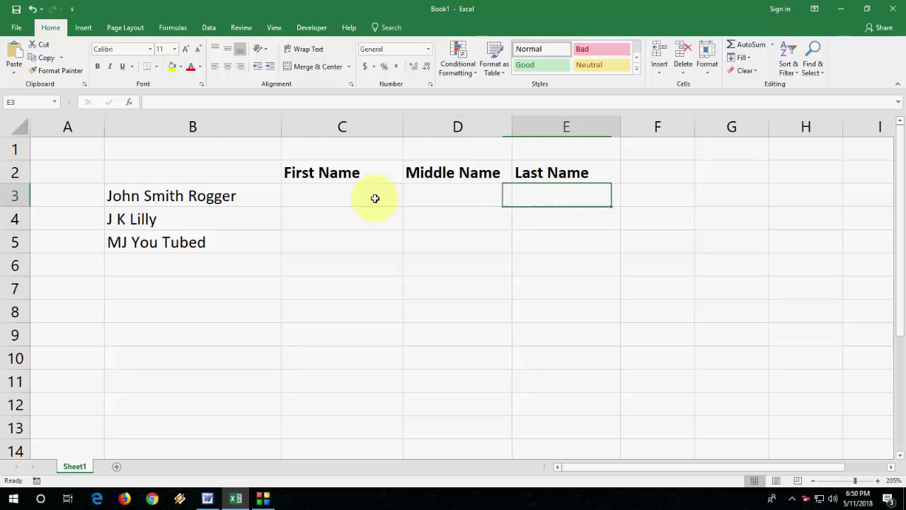
{"action": "key", "text": "Left"}
{"action": "key", "text": "Left"}
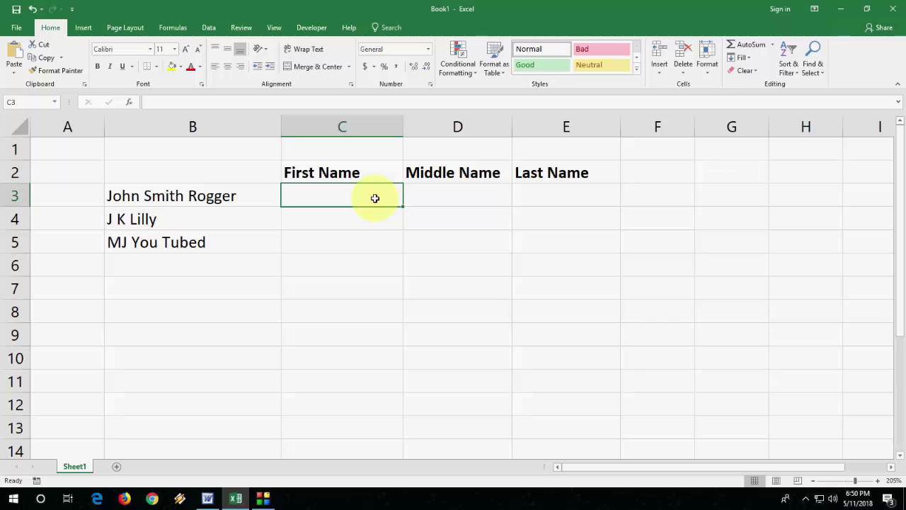
Step: Enter =LEFT(B3,FIND(" ",B3)-1) in C3 to return the first name John
{"action": "type", "text": "="}
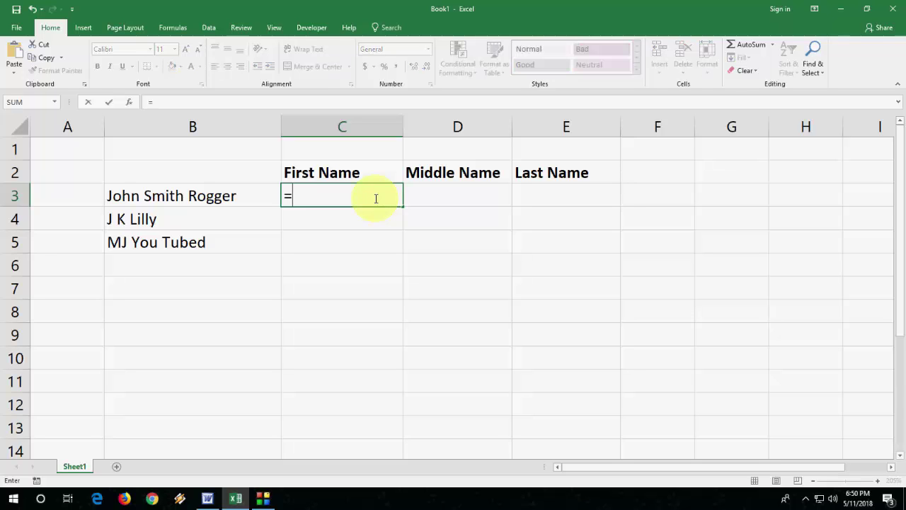
{"action": "type", "text": "left"}
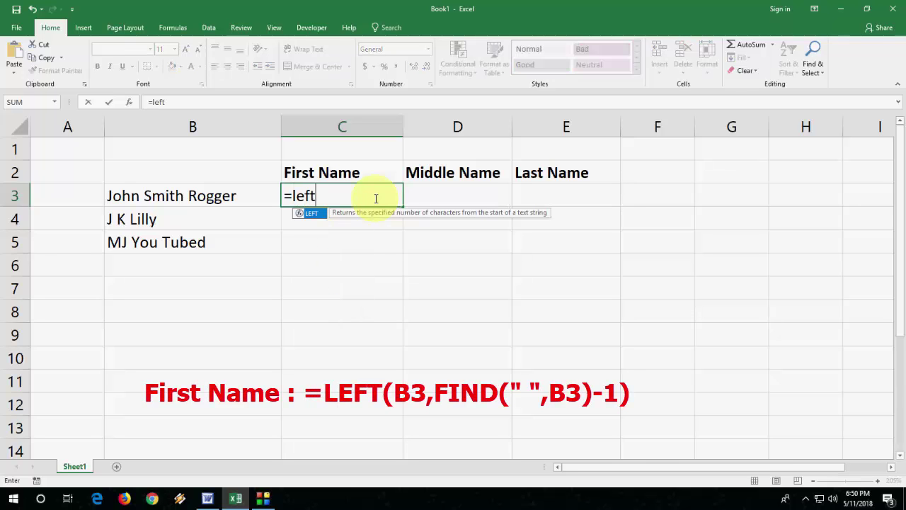
{"action": "type", "text": "("}
{"action": "key", "text": "Left"}
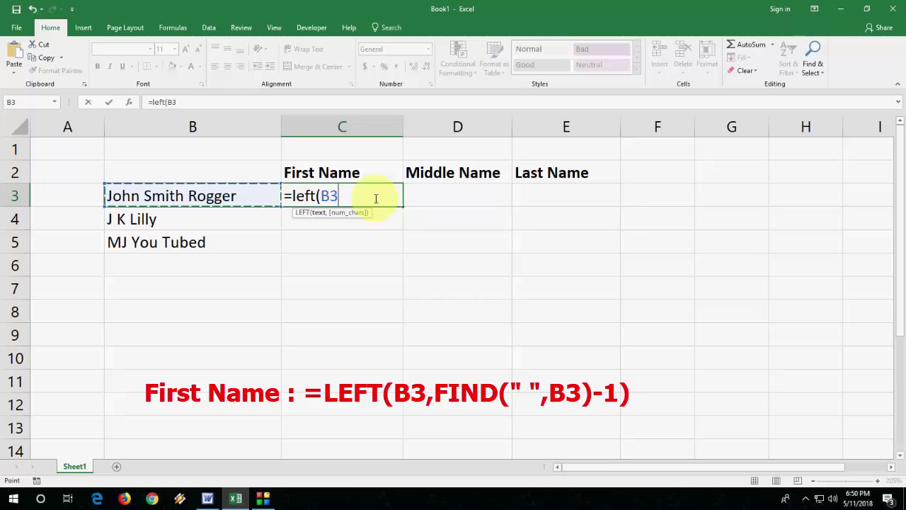
{"action": "type", "text": ","}
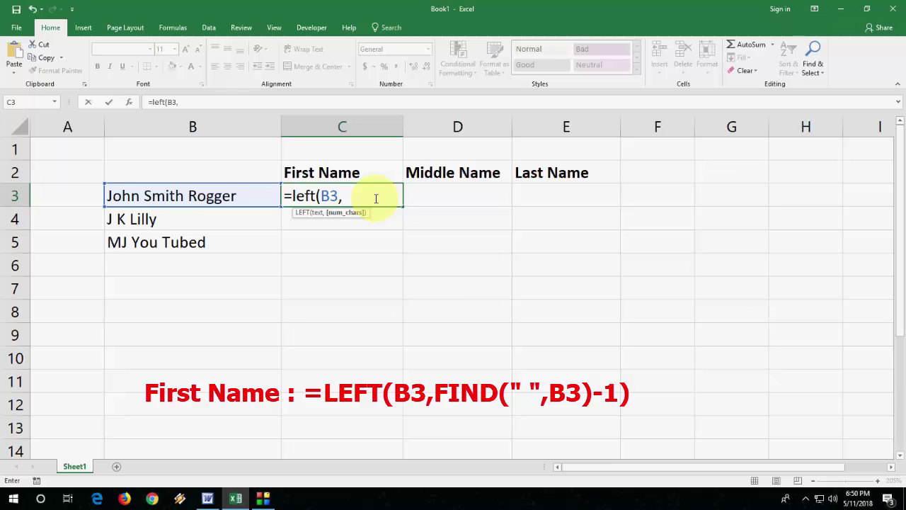
{"action": "type", "text": "find"}
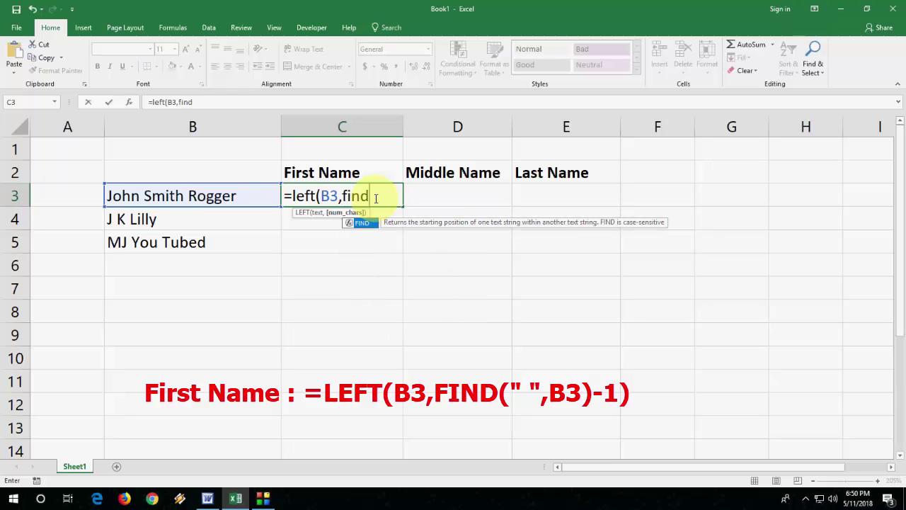
{"action": "type", "text": "(\""}
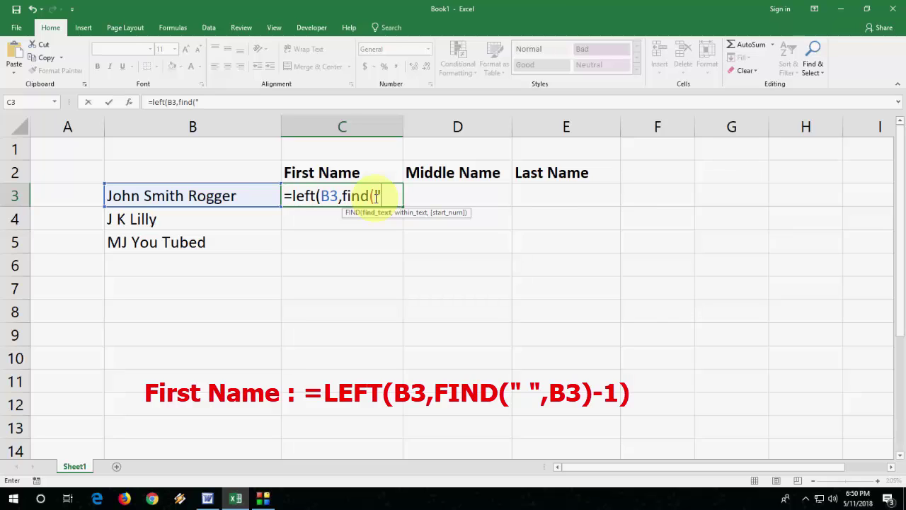
{"action": "type", "text": " \","}
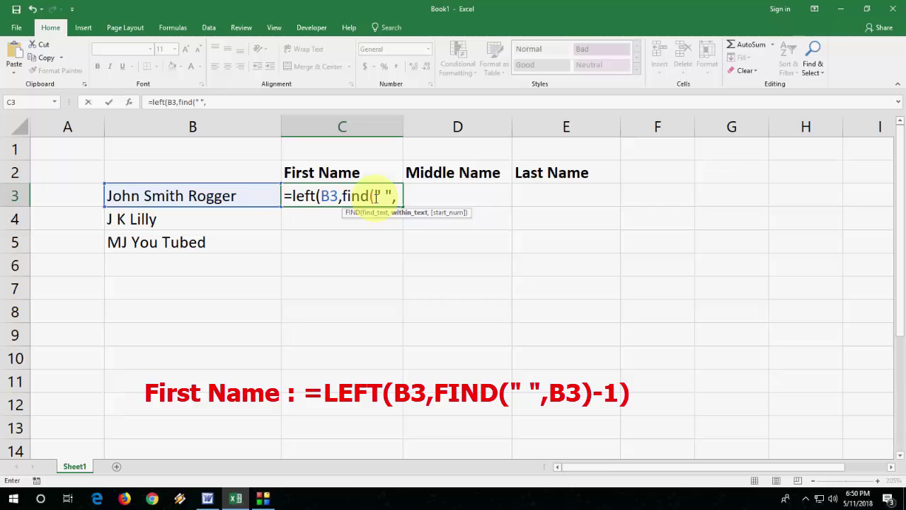
{"action": "key", "text": "Left"}
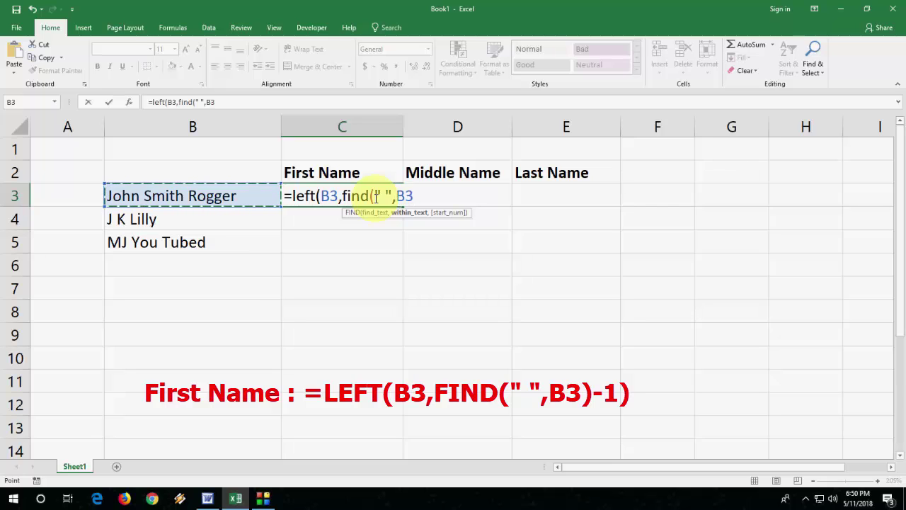
{"action": "type", "text": ")"}
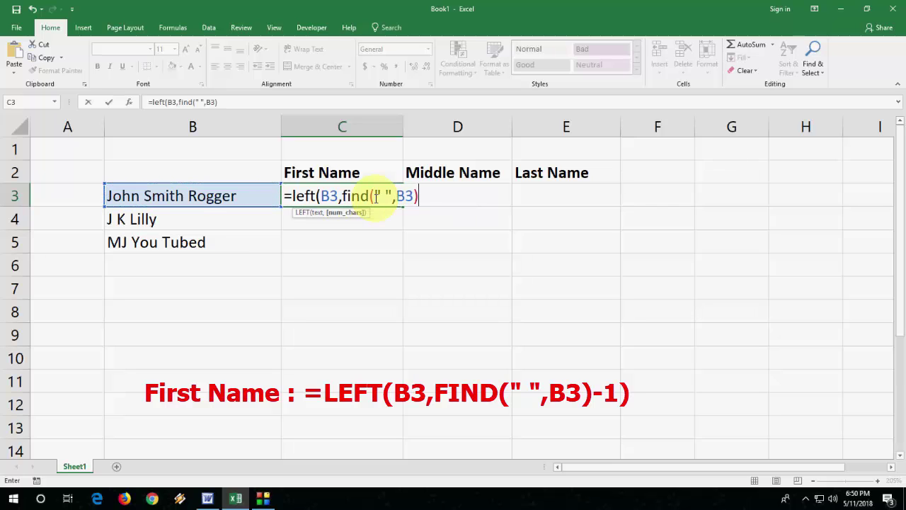
{"action": "type", "text": "-1)"}
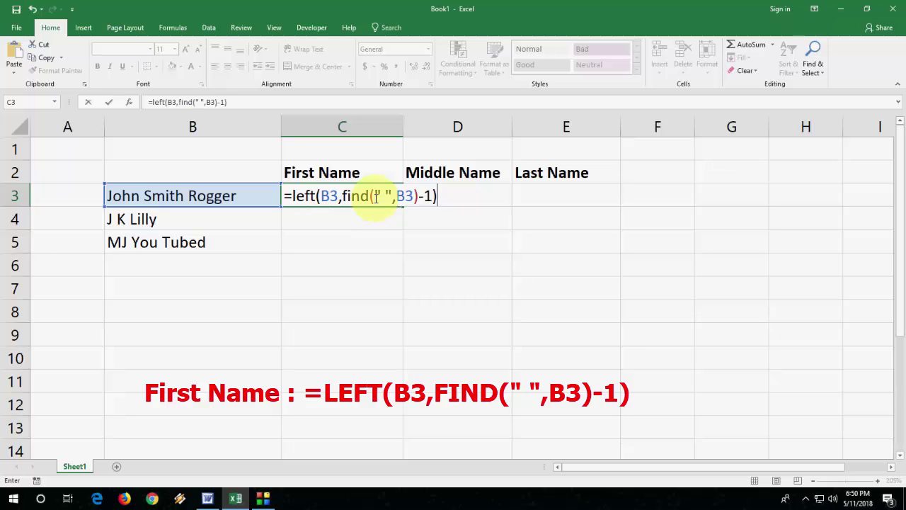
{"action": "key", "text": "Return"}
{"action": "left_click", "coordinate": [376, 198]}
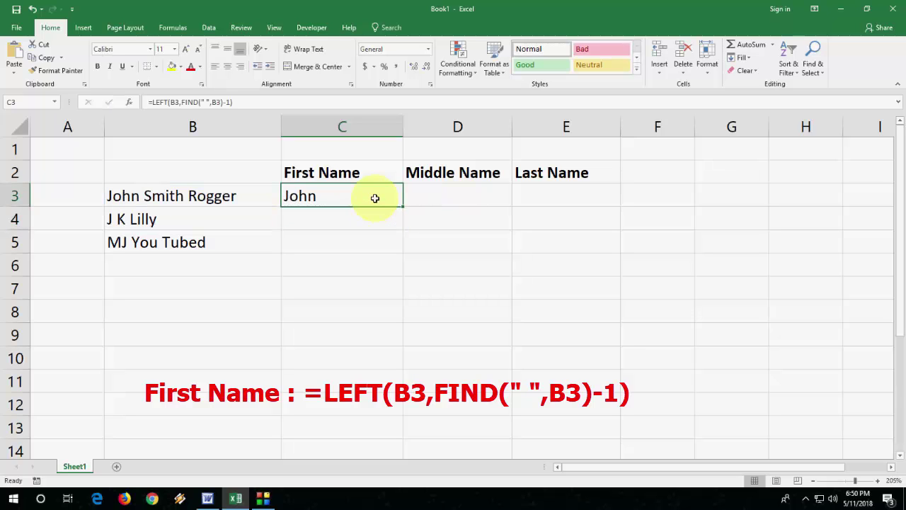
{"action": "key", "text": "Left"}
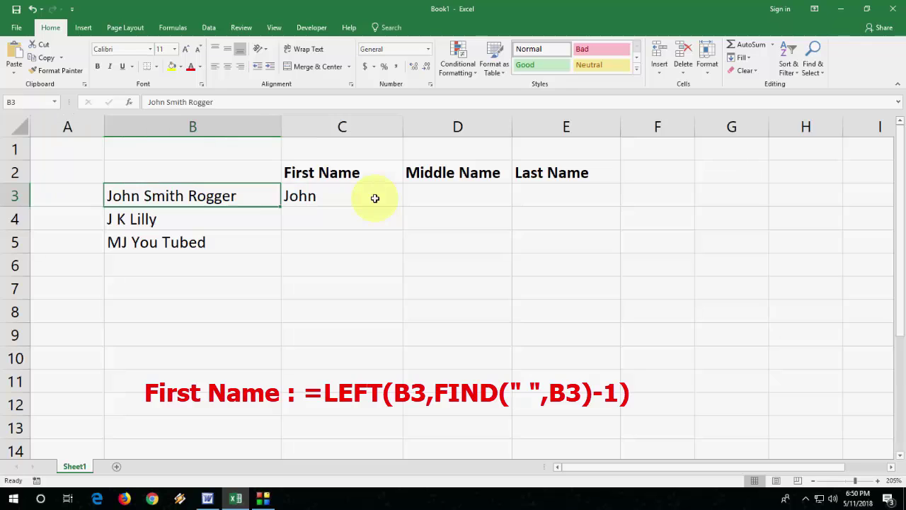
{"action": "key", "text": "F2"}
{"action": "key", "text": "Home"}
{"action": "key", "text": "Right"}
{"action": "key", "text": "Right"}
{"action": "key", "text": "Right"}
{"action": "key", "text": "Right"}
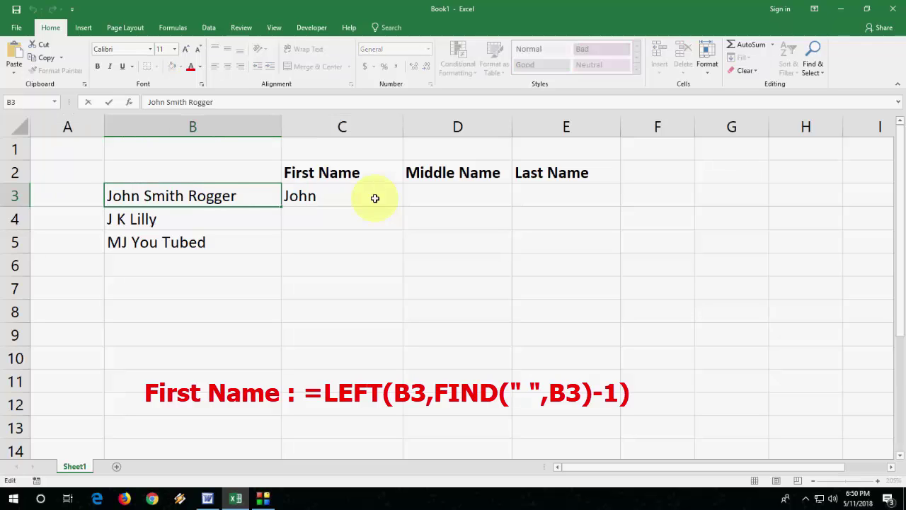
{"action": "type", "text": "n"}
{"action": "key", "text": "Return"}
{"action": "left_click", "coordinate": [375, 198]}
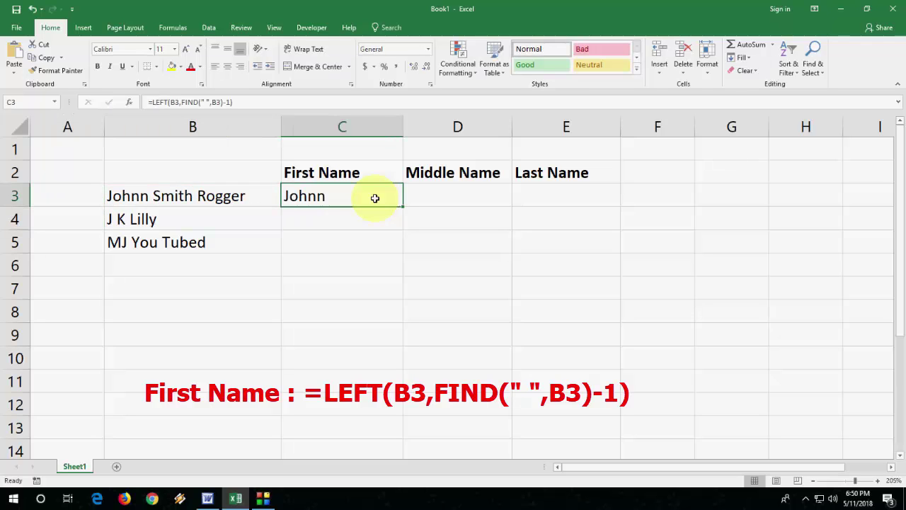
{"action": "key", "text": "ctrl+z"}
{"action": "key", "text": "Left"}
{"action": "key", "text": "Right"}
{"action": "key", "text": "F2"}
{"action": "key", "text": "Home"}
{"action": "key", "text": "Right"}
{"action": "key", "text": "Right"}
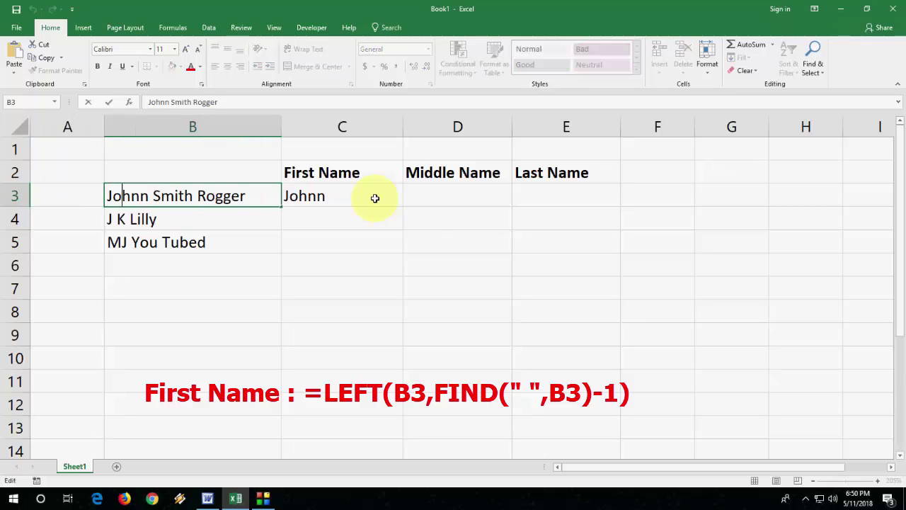
{"action": "key", "text": "Right"}
{"action": "key", "text": "Right"}
{"action": "key", "text": "Delete"}
{"action": "key", "text": "Return"}
{"action": "key", "text": "Right"}
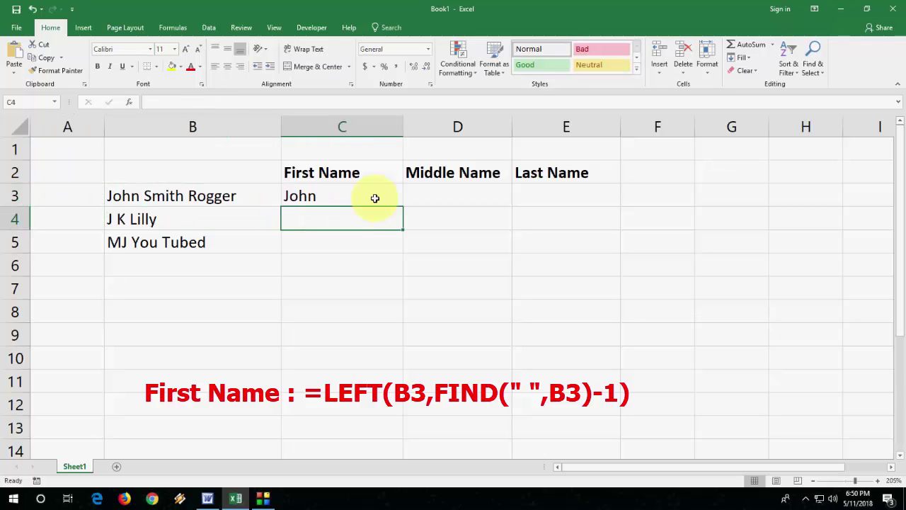
{"action": "key", "text": "Up"}
{"action": "key", "text": "F2"}
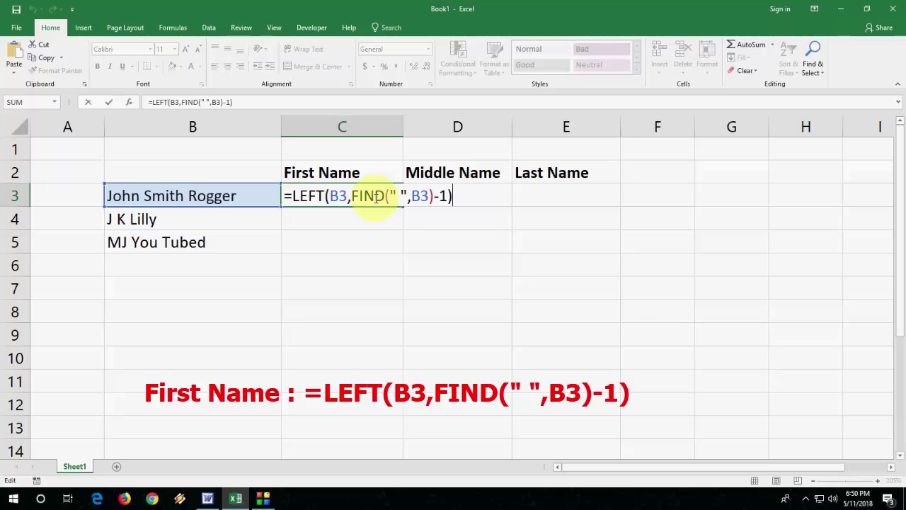
{"action": "key", "text": "Escape"}
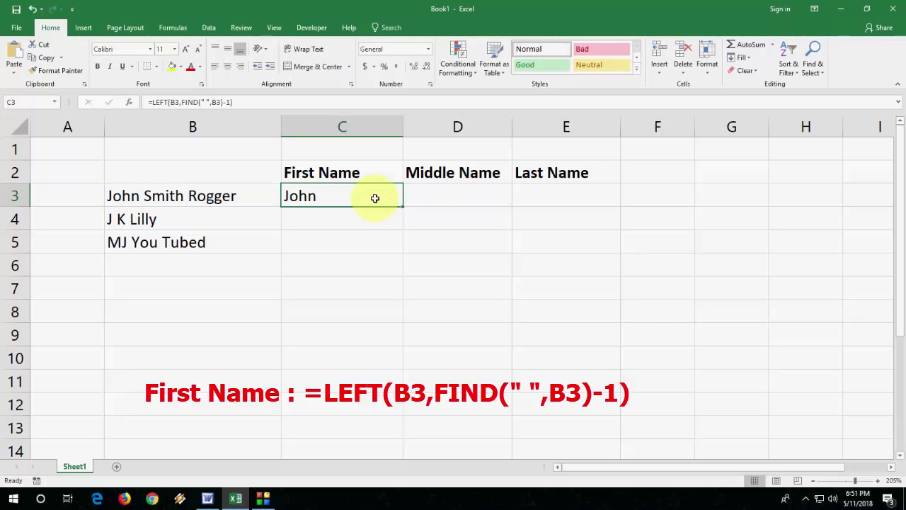
{"action": "key", "text": "F2"}
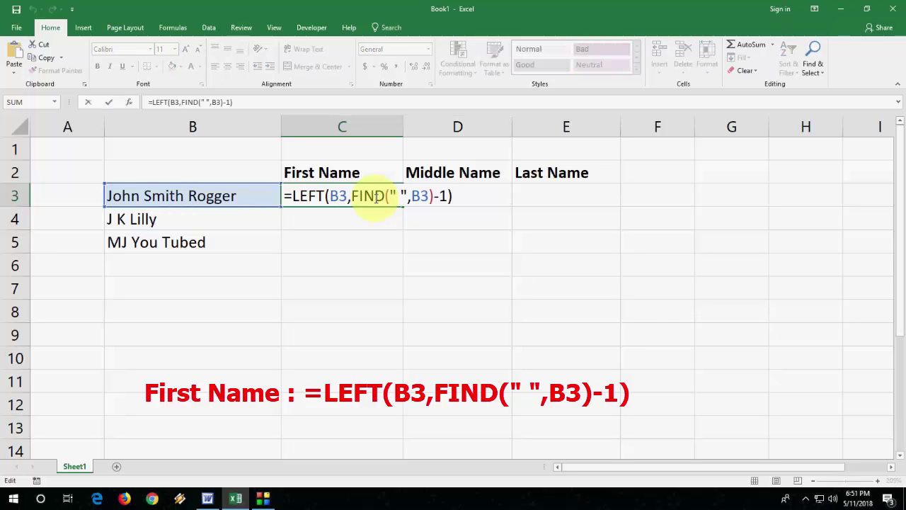
{"action": "key", "text": "Left"}
{"action": "key", "text": "Left"}
{"action": "key", "text": "Left"}
{"action": "key", "text": "Left"}
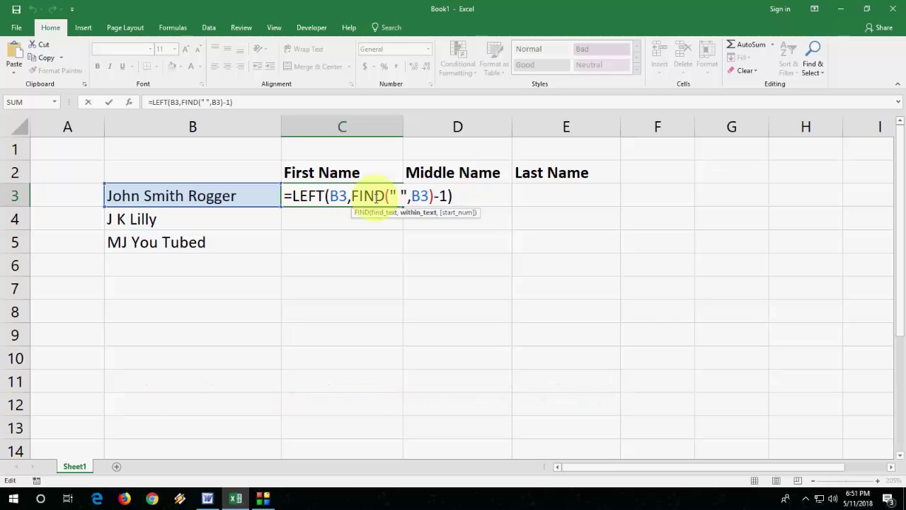
{"action": "key", "text": "shift+Left"}
{"action": "key", "text": "shift+Left"}
{"action": "key", "text": "Left"}
{"action": "key", "text": "Left"}
{"action": "key", "text": "Left"}
{"action": "key", "text": "Left"}
{"action": "key", "text": "Left"}
{"action": "key", "text": "Left"}
{"action": "key", "text": "Left"}
{"action": "key", "text": "Left"}
{"action": "key", "text": "Left"}
{"action": "key", "text": "Left"}
{"action": "key", "text": "Left"}
{"action": "key", "text": "shift+Left"}
{"action": "key", "text": "shift+Left"}
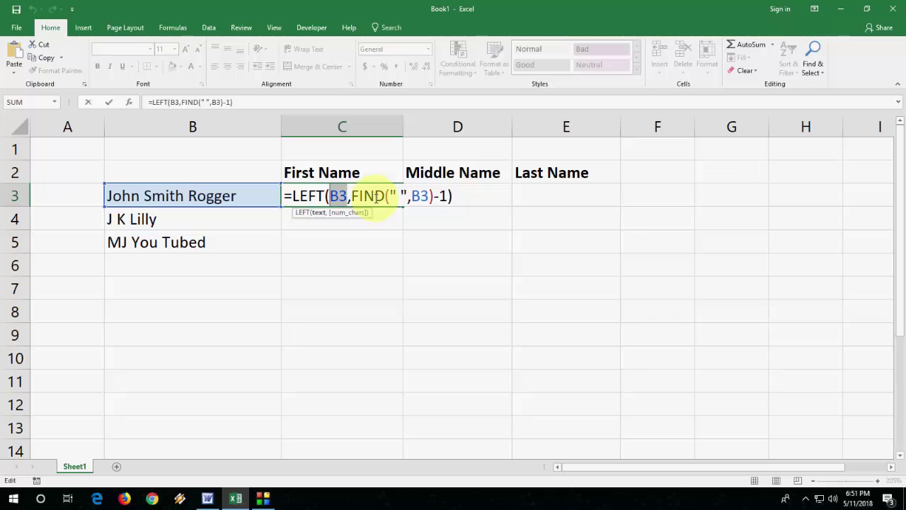
{"action": "key", "text": "Return"}
{"action": "key", "text": "Up"}
{"action": "key", "text": "Right"}
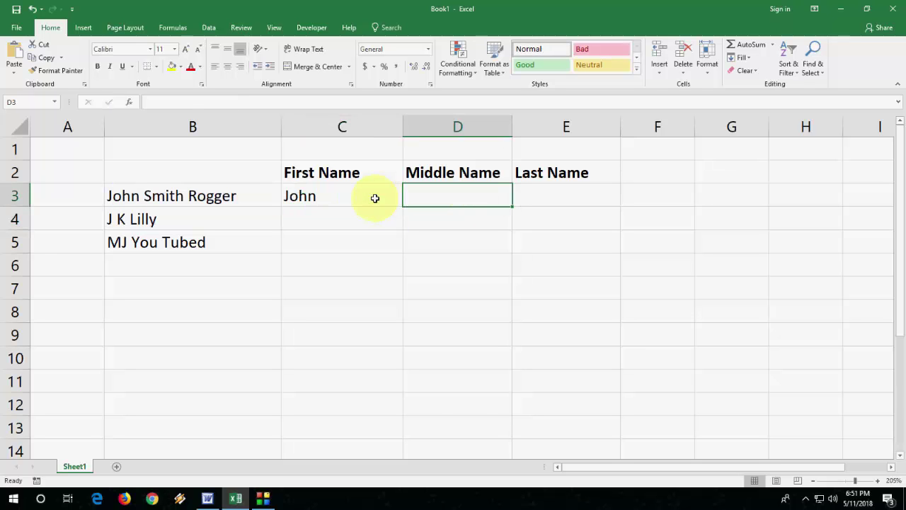
Step: Begin D3's MID formula with B3 as text and FIND(" ",B3)+1 as start position
{"action": "type", "text": "=mid"}
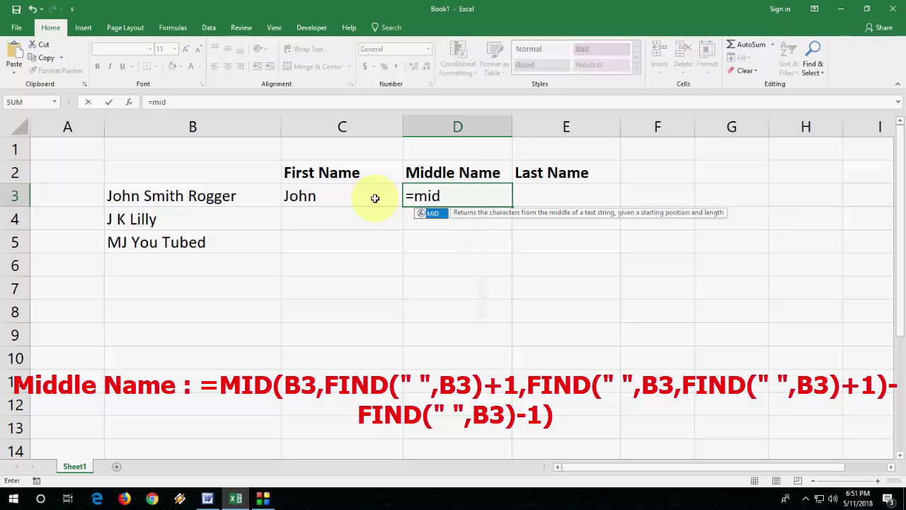
{"action": "type", "text": "("}
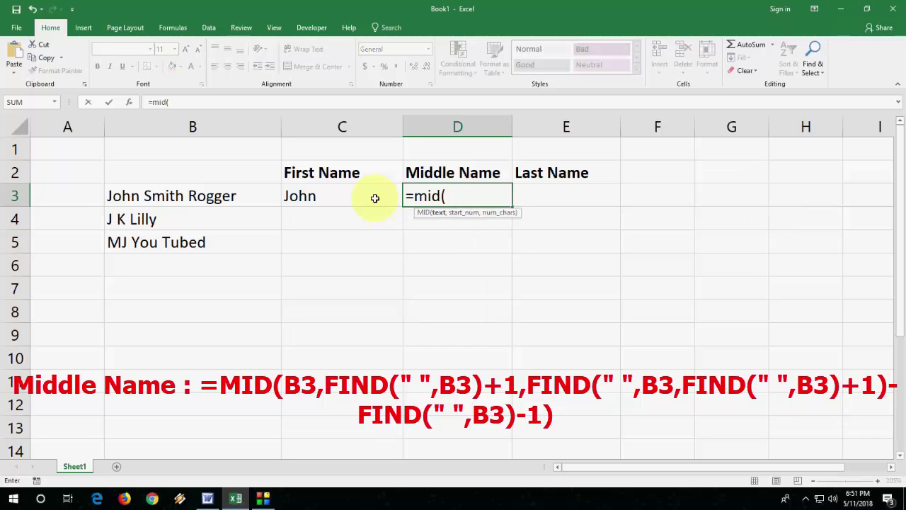
{"action": "key", "text": "Left"}
{"action": "key", "text": "Left"}
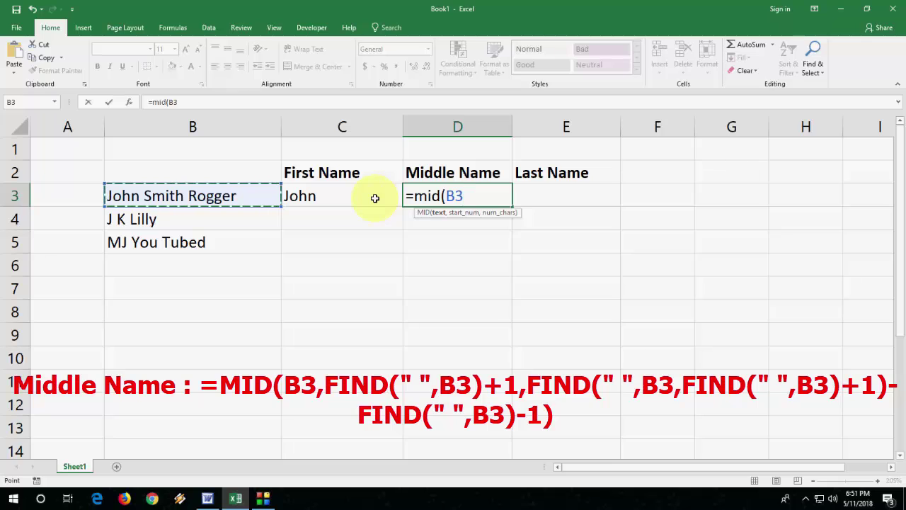
{"action": "type", "text": ","}
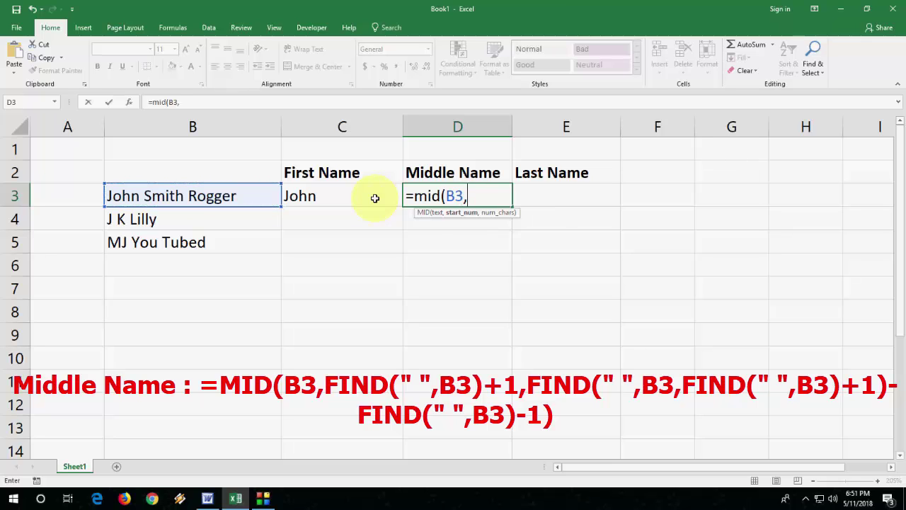
{"action": "type", "text": "find"}
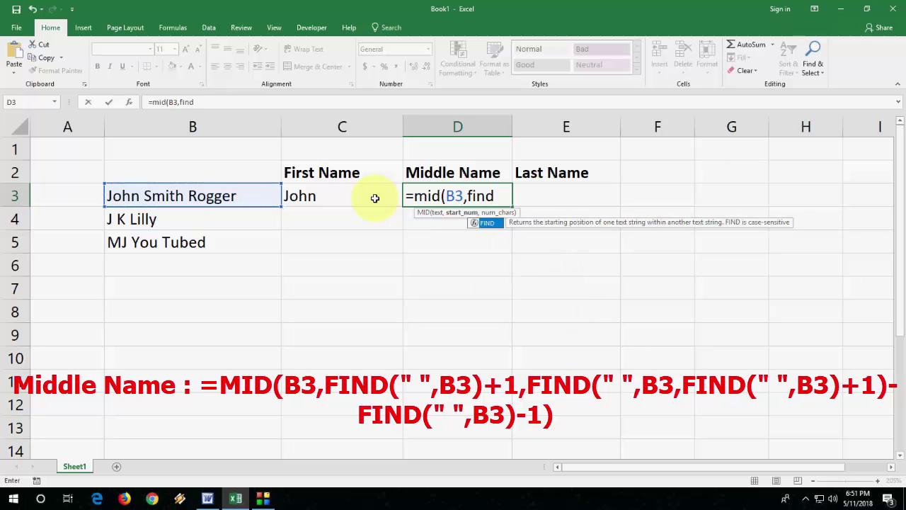
{"action": "type", "text": "("}
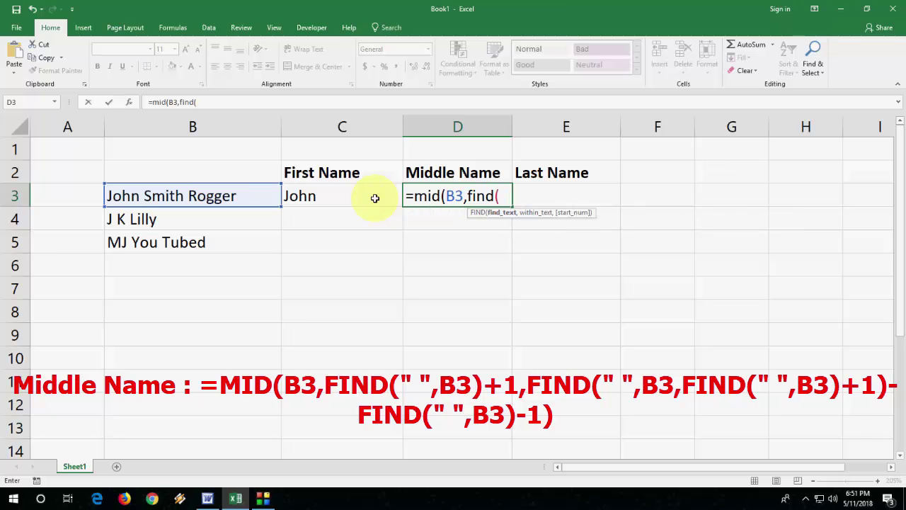
{"action": "type", "text": "\" \","}
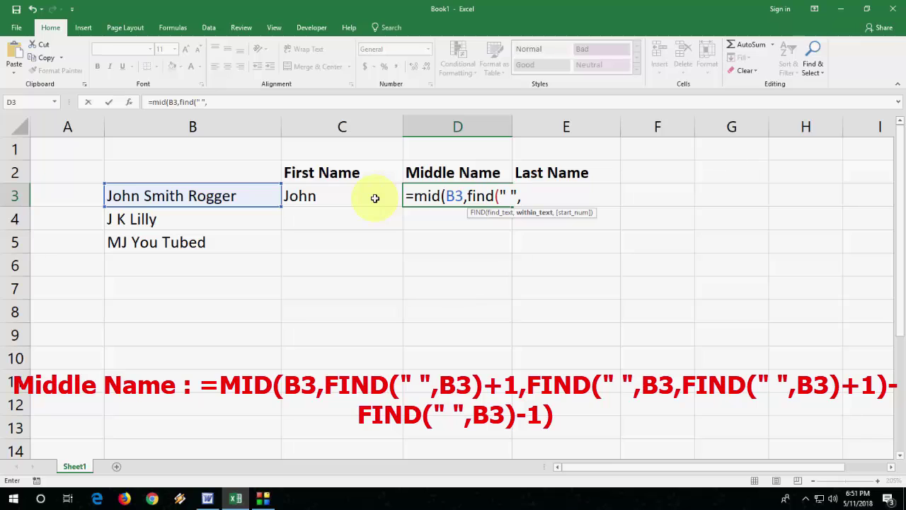
{"action": "key", "text": "Left"}
{"action": "key", "text": "Left"}
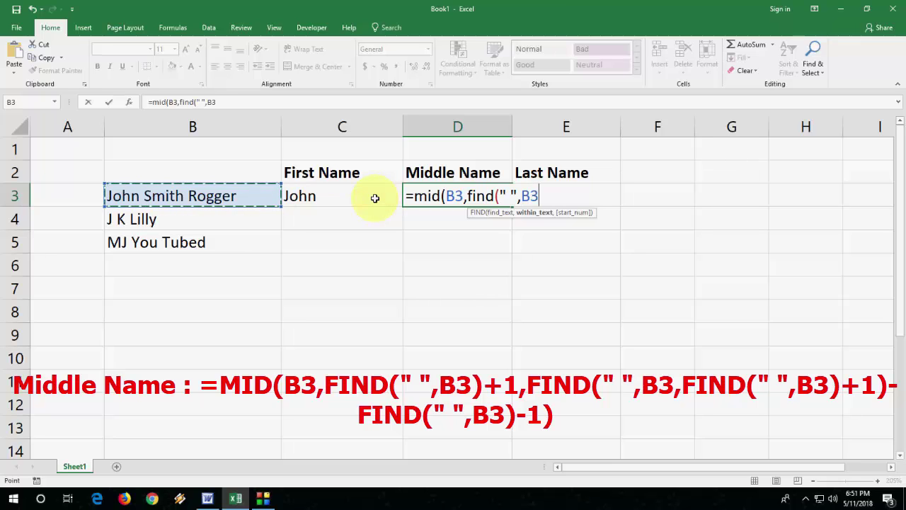
{"action": "type", "text": ")"}
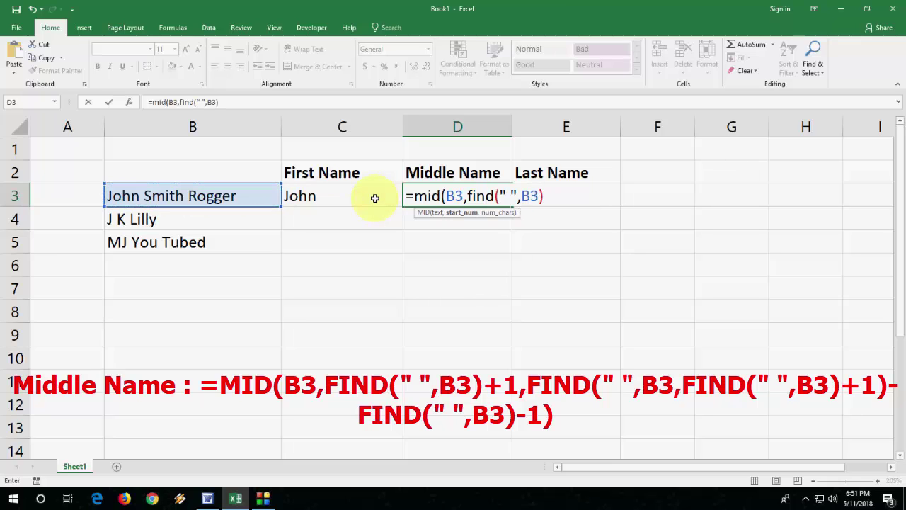
{"action": "type", "text": "+1,"}
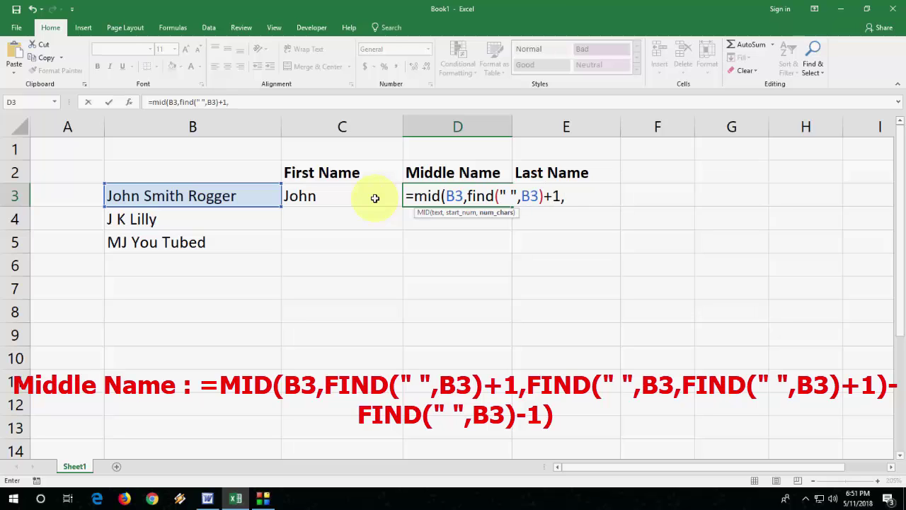
{"action": "type", "text": "fin"}
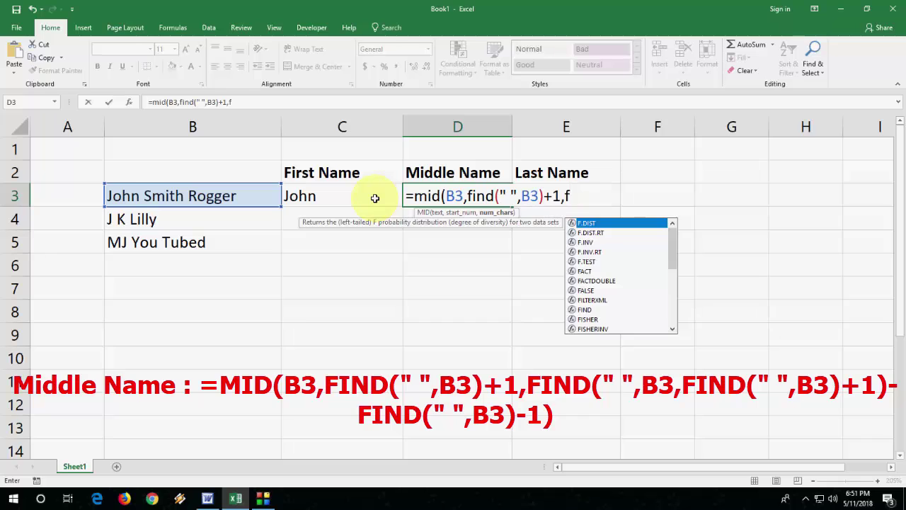
{"action": "type", "text": "d"}
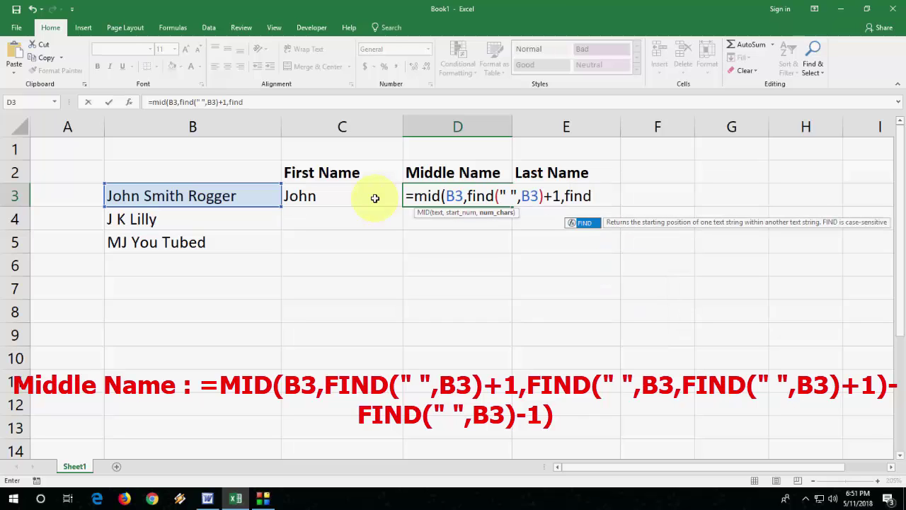
{"action": "type", "text": "(\" \""}
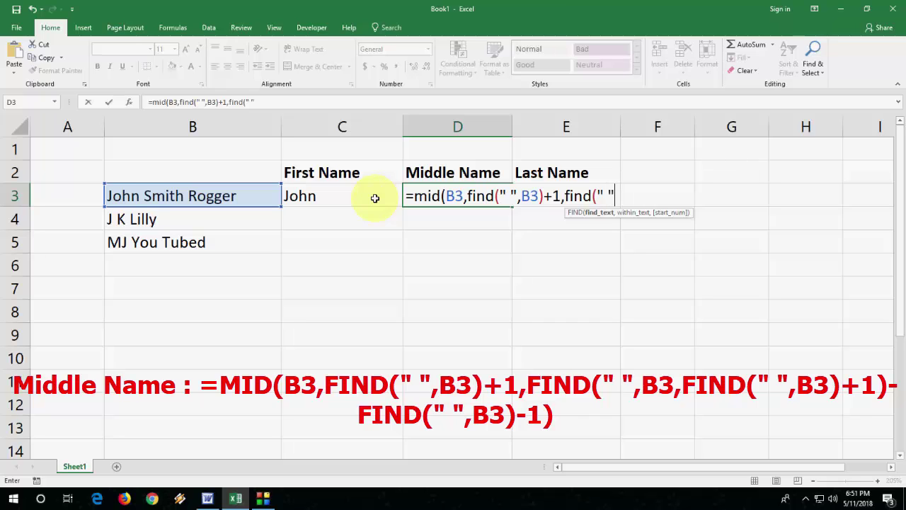
{"action": "type", "text": ","}
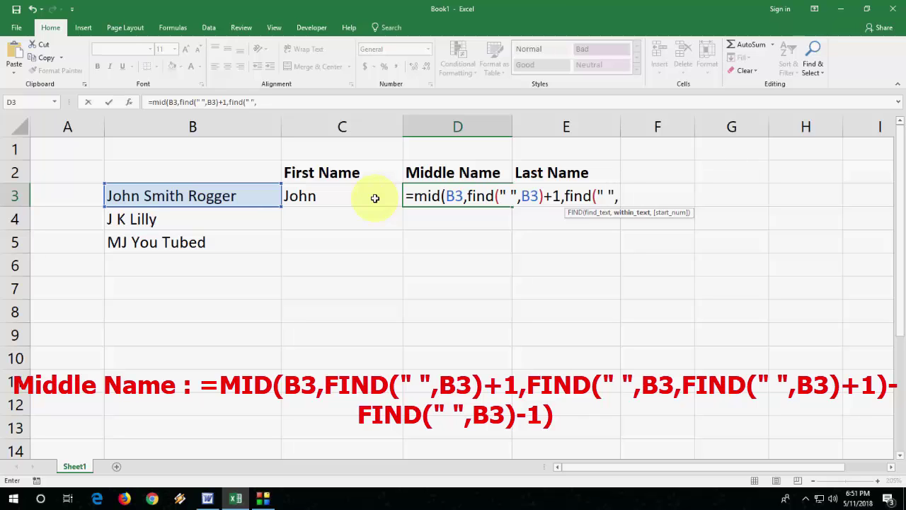
Step: Complete D3 as =MID(B3,FIND(" ",B3)+1,FIND(" ",B3,FIND(" ",B3)+1)-FIND(" ",B3)-1) returning Smith
{"action": "key", "text": "Left"}
{"action": "key", "text": "Left"}
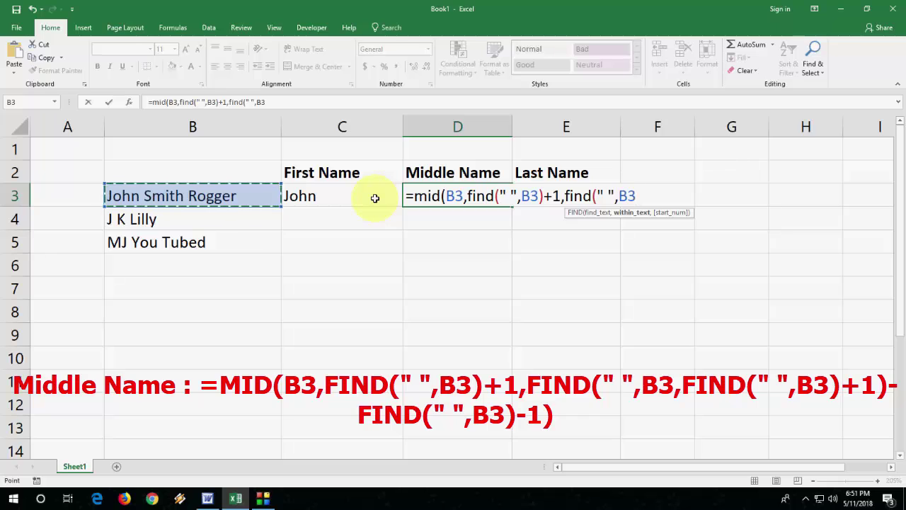
{"action": "type", "text": "fin"}
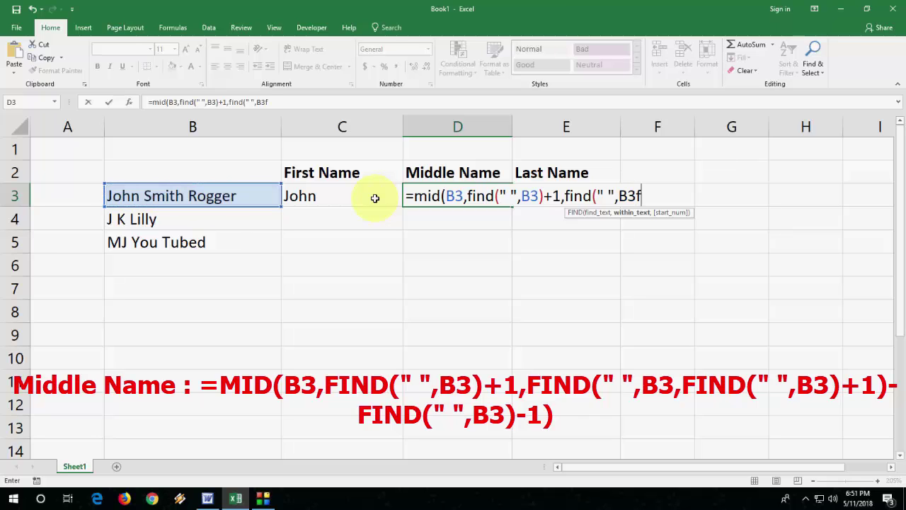
{"action": "key", "text": "BackSpace"}
{"action": "key", "text": "BackSpace"}
{"action": "key", "text": "BackSpace"}
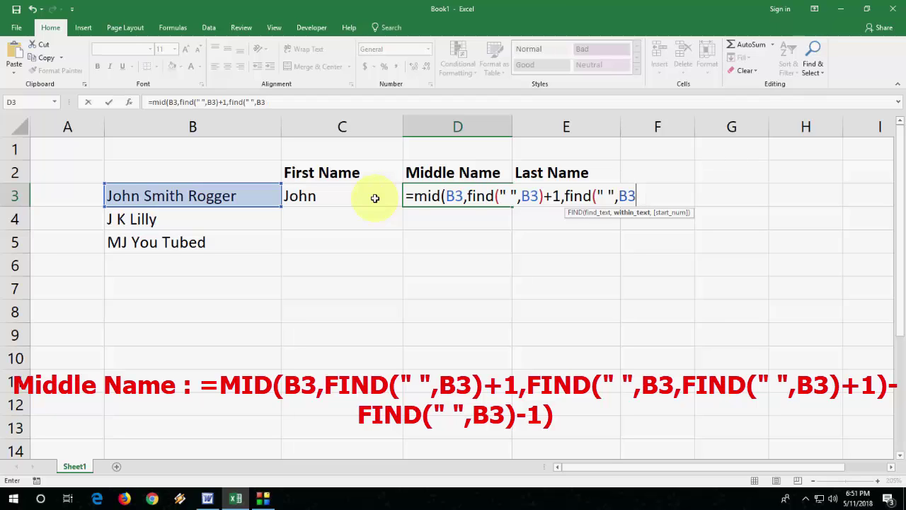
{"action": "type", "text": ","}
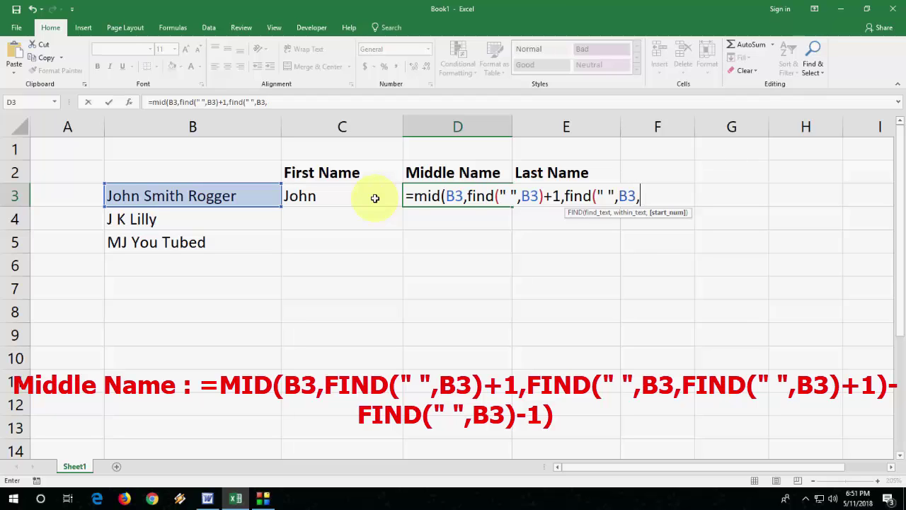
{"action": "type", "text": "find"}
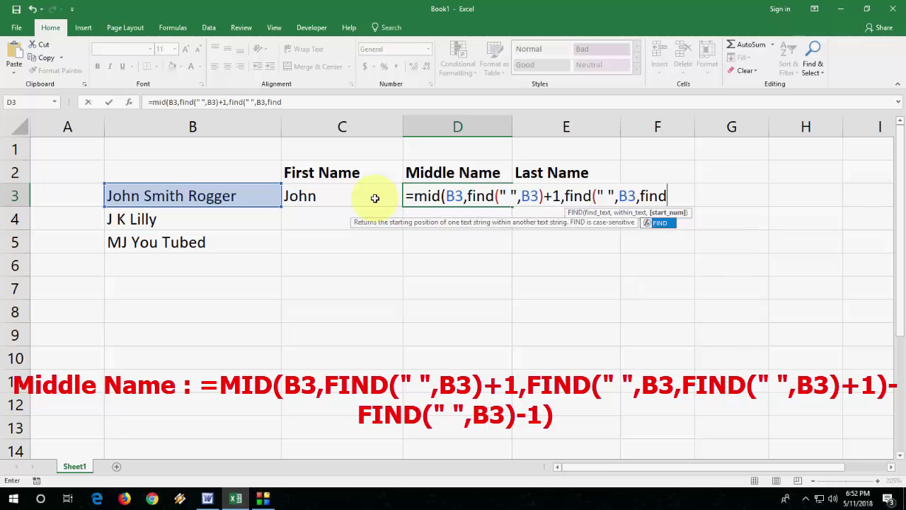
{"action": "type", "text": "(\" \",B3,find(\""}
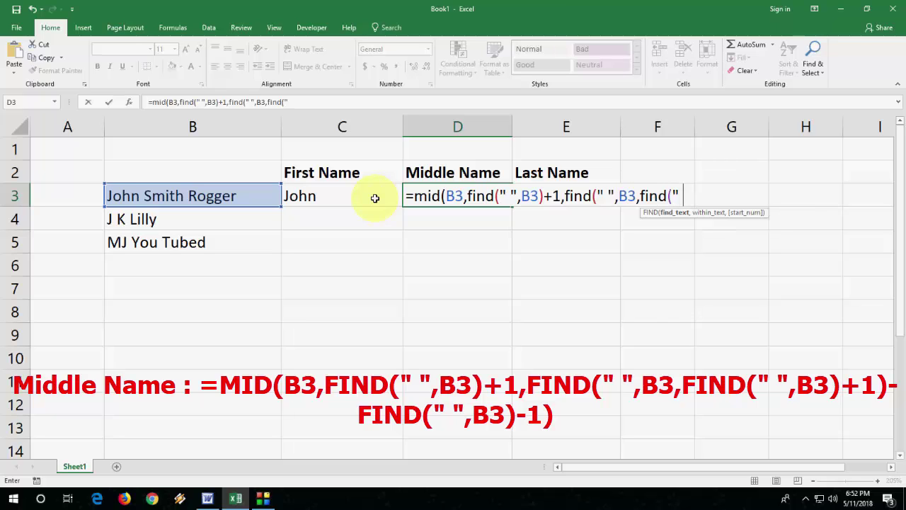
{"action": "type", "text": " \","}
{"action": "key", "text": "Left"}
{"action": "key", "text": "Left"}
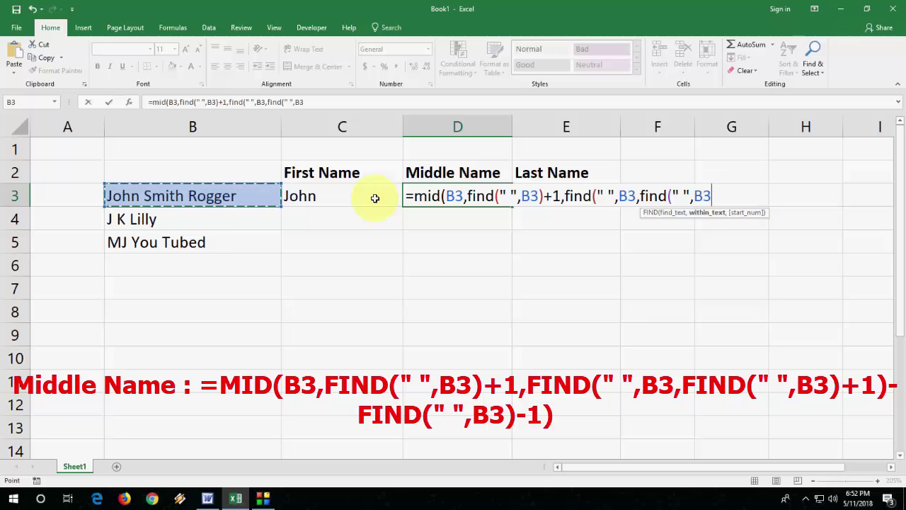
{"action": "type", "text": ")"}
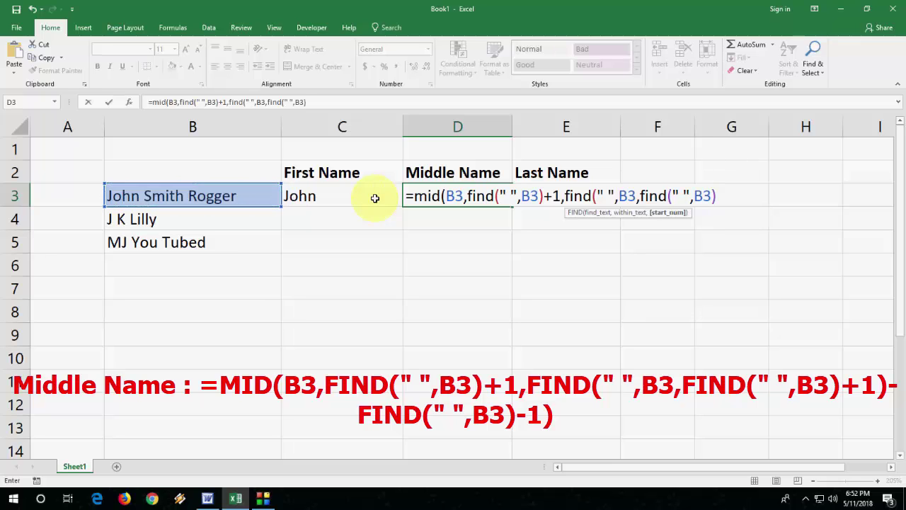
{"action": "type", "text": "+1)"}
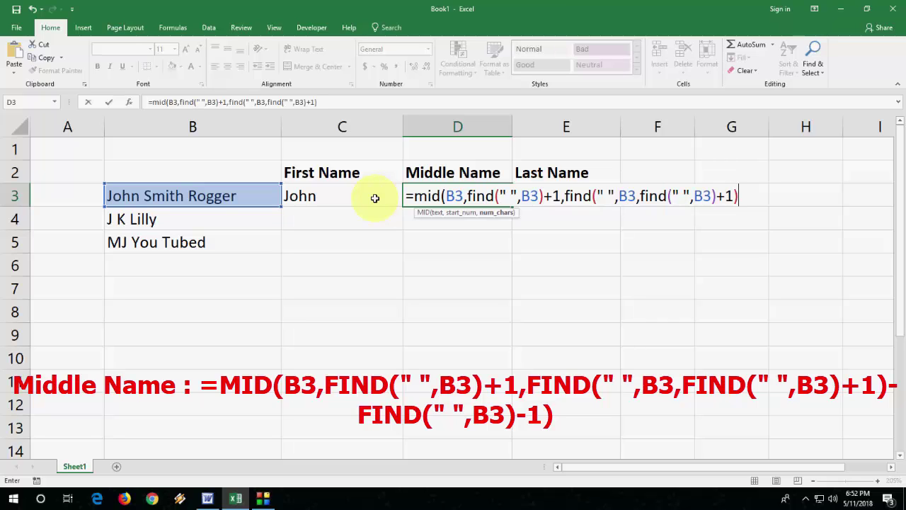
{"action": "type", "text": "-find"}
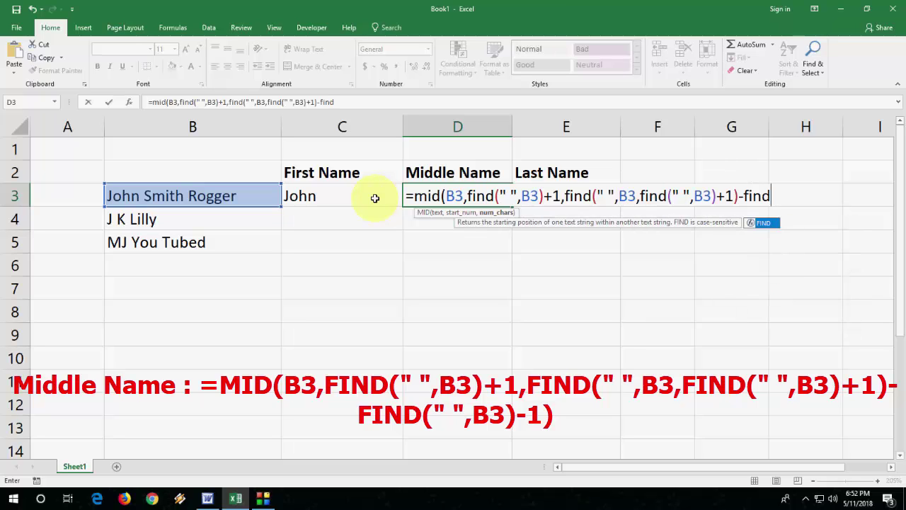
{"action": "type", "text": "(\""}
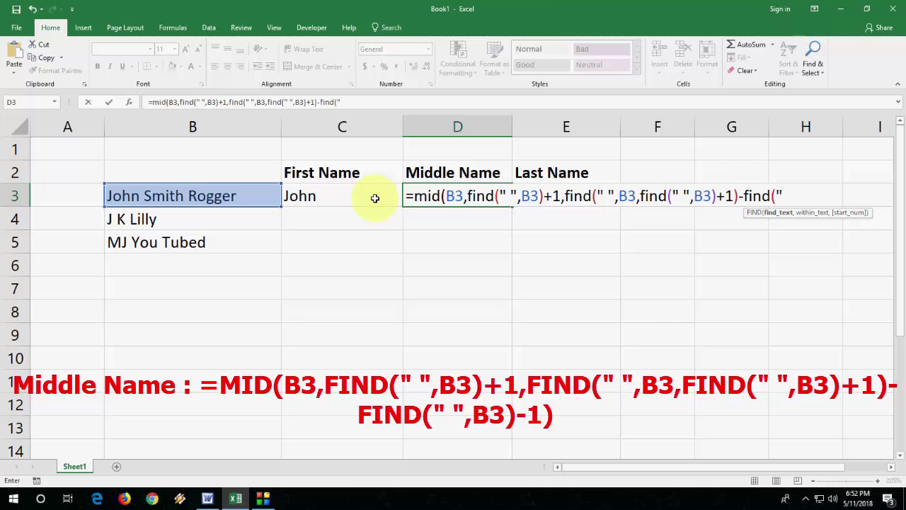
{"action": "type", "text": " \","}
{"action": "key", "text": "Left"}
{"action": "key", "text": "Left"}
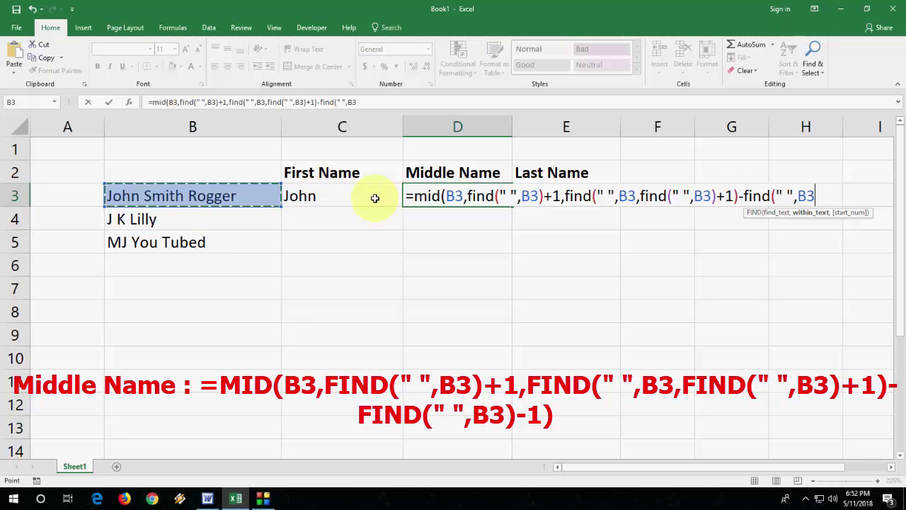
{"action": "type", "text": ")"}
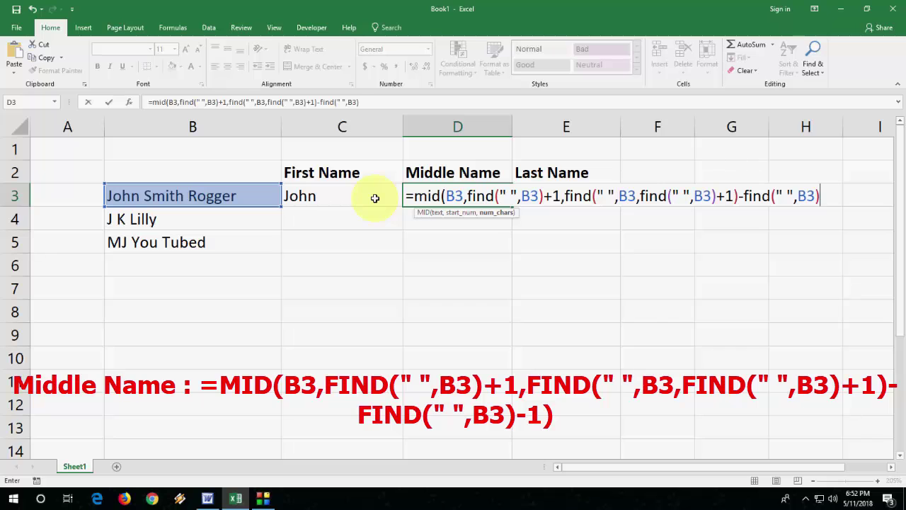
{"action": "type", "text": "="}
{"action": "key", "text": "BackSpace"}
{"action": "type", "text": "-1"}
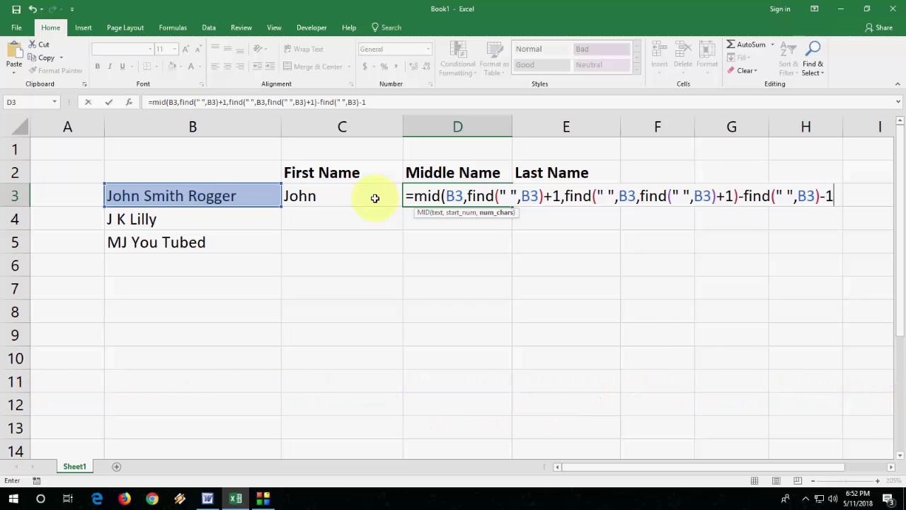
{"action": "type", "text": ")"}
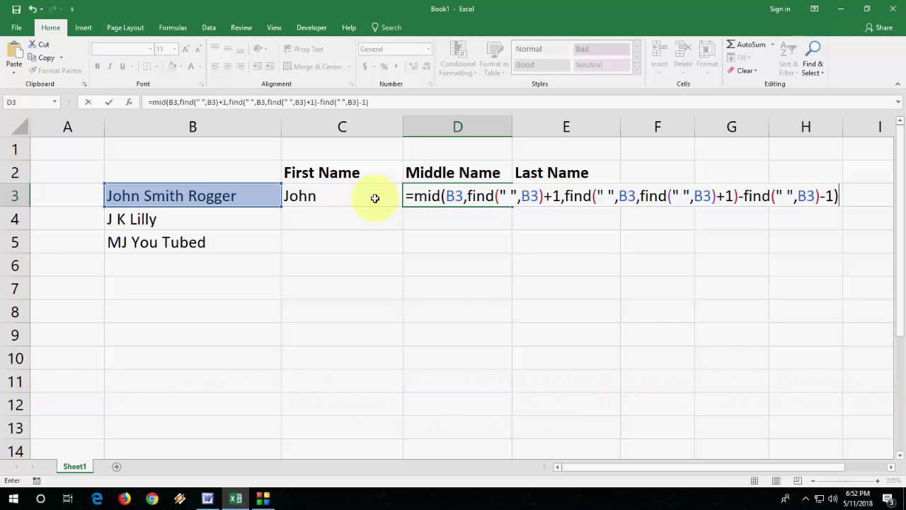
{"action": "key", "text": "Return"}
{"action": "key", "text": "Up"}
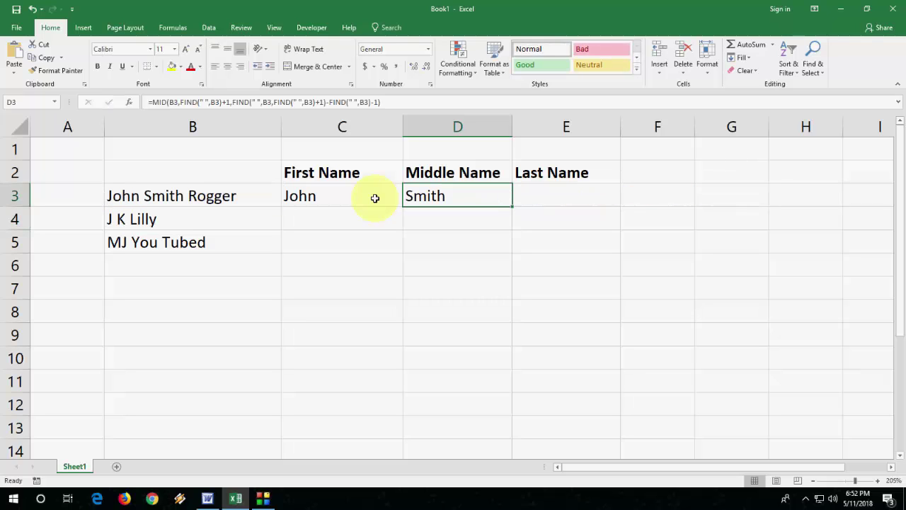
{"action": "key", "text": "Left"}
{"action": "key", "text": "Left"}
{"action": "key", "text": "Left"}
{"action": "key", "text": "Right"}
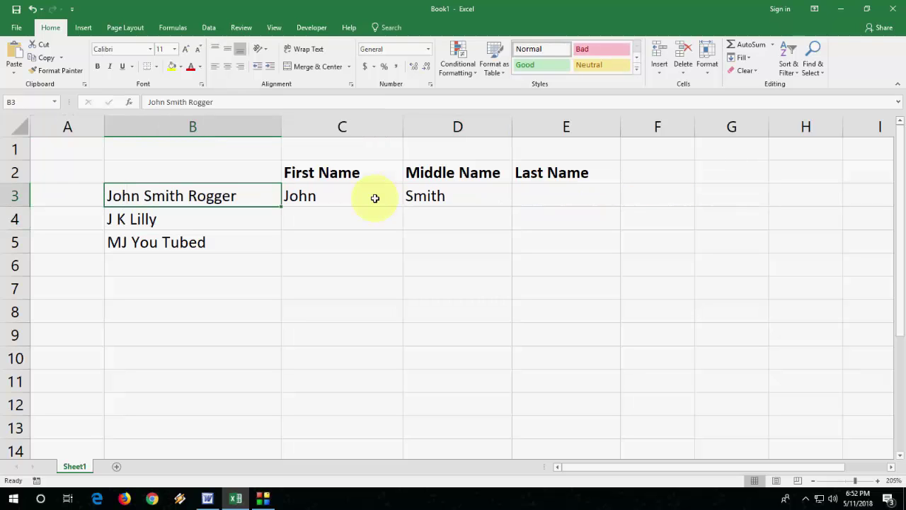
{"action": "key", "text": "F2"}
{"action": "key", "text": "Home"}
{"action": "key", "text": "Right"}
{"action": "key", "text": "Right"}
{"action": "key", "text": "Right"}
{"action": "key", "text": "Right"}
{"action": "key", "text": "Right"}
{"action": "key", "text": "Right"}
{"action": "key", "text": "Right"}
{"action": "key", "text": "Right"}
{"action": "key", "text": "Right"}
{"action": "key", "text": "Right"}
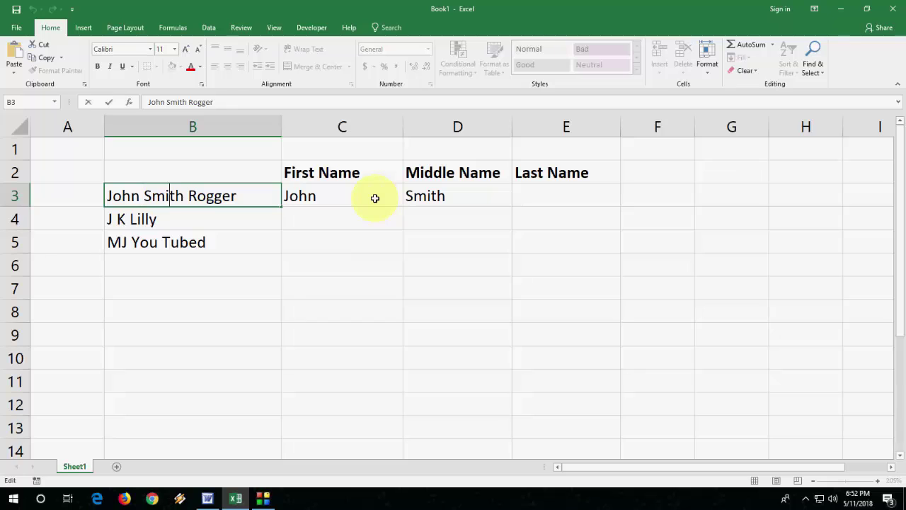
{"action": "type", "text": "e"}
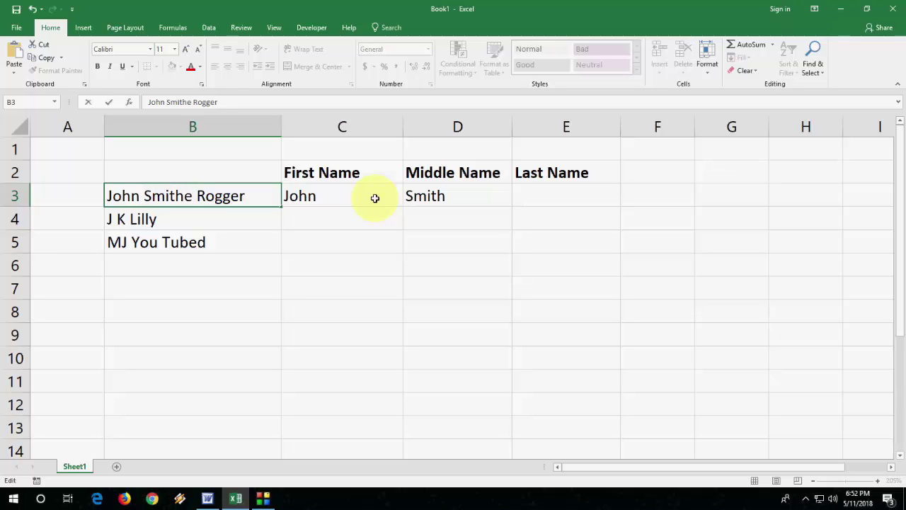
{"action": "key", "text": "Return"}
{"action": "key", "text": "Up"}
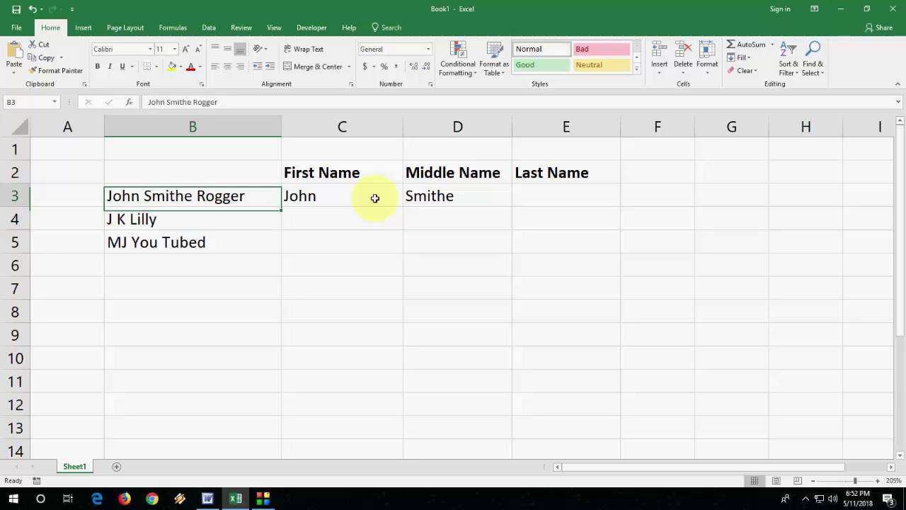
{"action": "key", "text": "F2"}
{"action": "key", "text": "Home"}
{"action": "key", "text": "Right"}
{"action": "key", "text": "Right"}
{"action": "key", "text": "Right"}
{"action": "key", "text": "Right"}
{"action": "key", "text": "Right"}
{"action": "key", "text": "Right"}
{"action": "key", "text": "Right"}
{"action": "key", "text": "Right"}
{"action": "key", "text": "Right"}
{"action": "key", "text": "Right"}
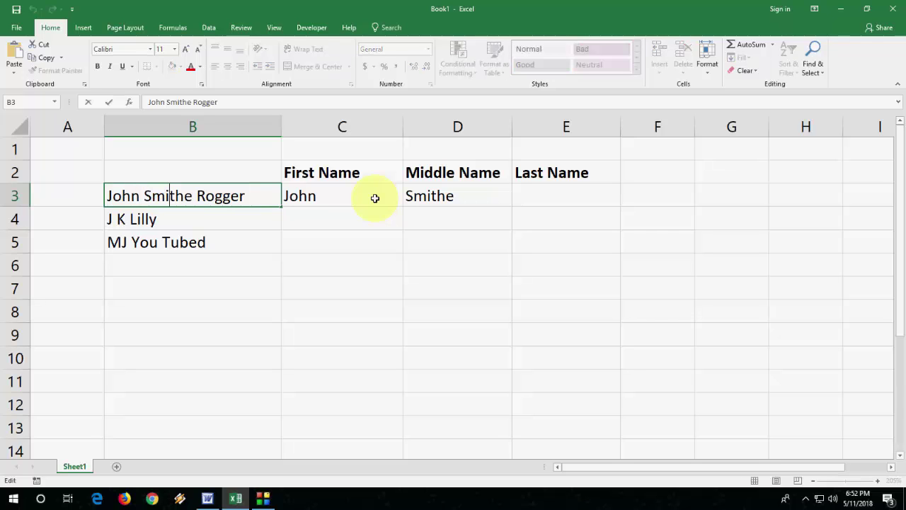
{"action": "key", "text": "Delete"}
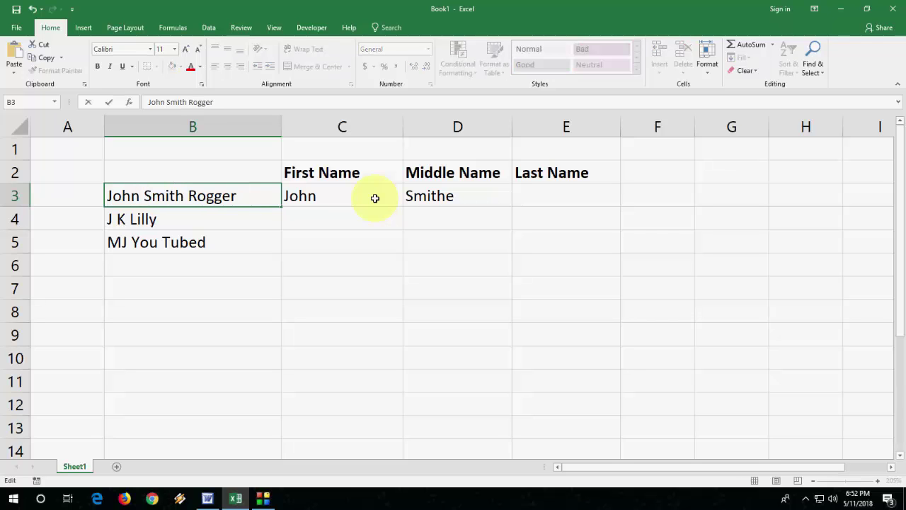
{"action": "key", "text": "Return"}
{"action": "key", "text": "Up"}
{"action": "key", "text": "Right"}
{"action": "key", "text": "Right"}
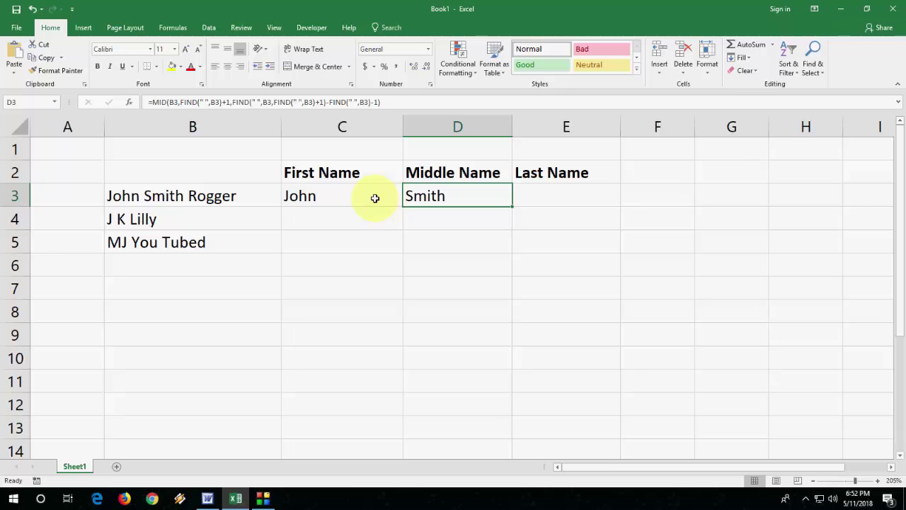
{"action": "key", "text": "Right"}
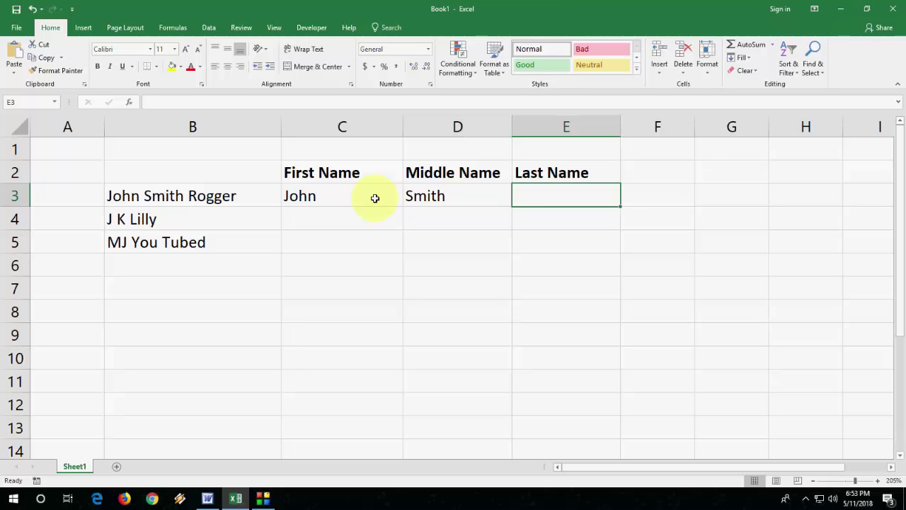
Step: Enter =RIGHT(B3,LEN(B3)-FIND(" ",B3,FIND(" ",B3)+1)) in E3 to return Rogger
{"action": "type", "text": "=right"}
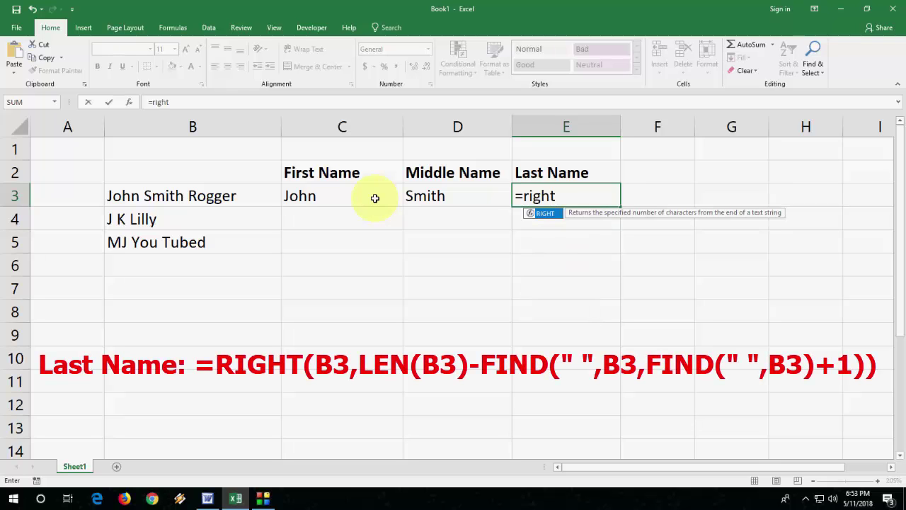
{"action": "type", "text": "("}
{"action": "key", "text": "Left"}
{"action": "key", "text": "Left"}
{"action": "key", "text": "Left"}
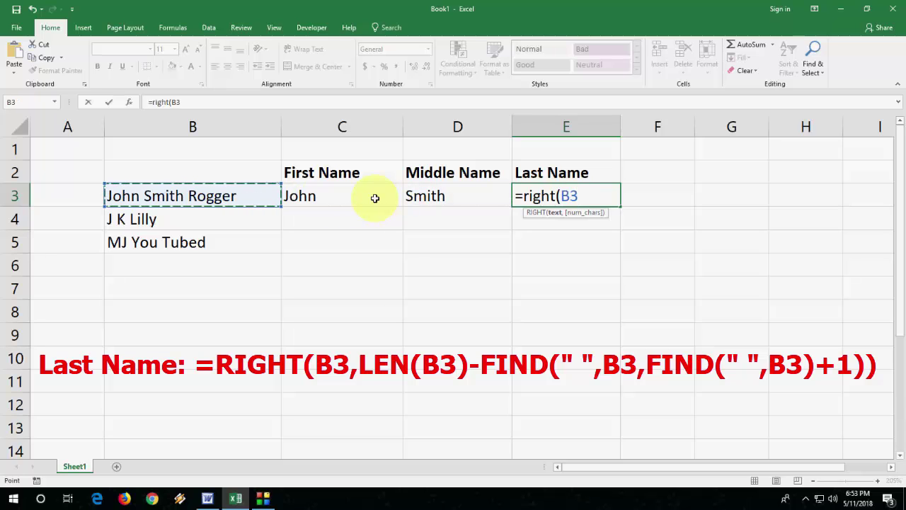
{"action": "type", "text": ","}
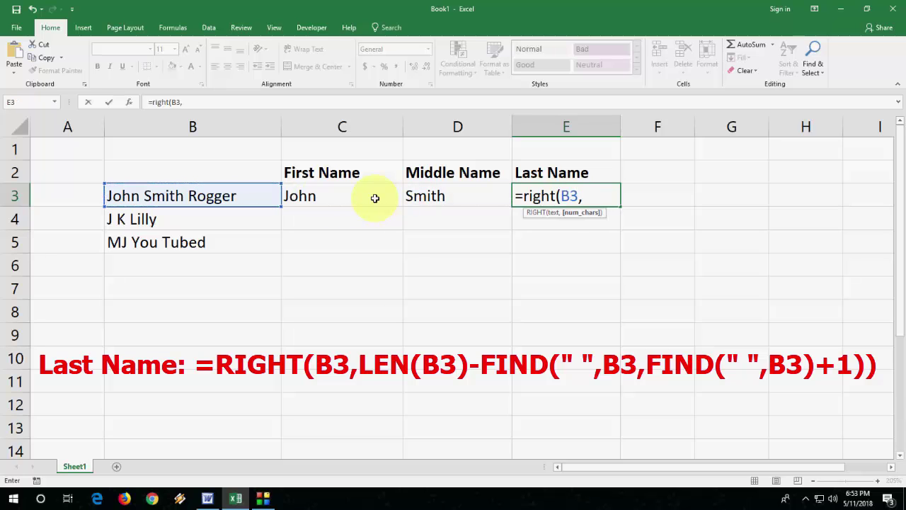
{"action": "type", "text": "le"}
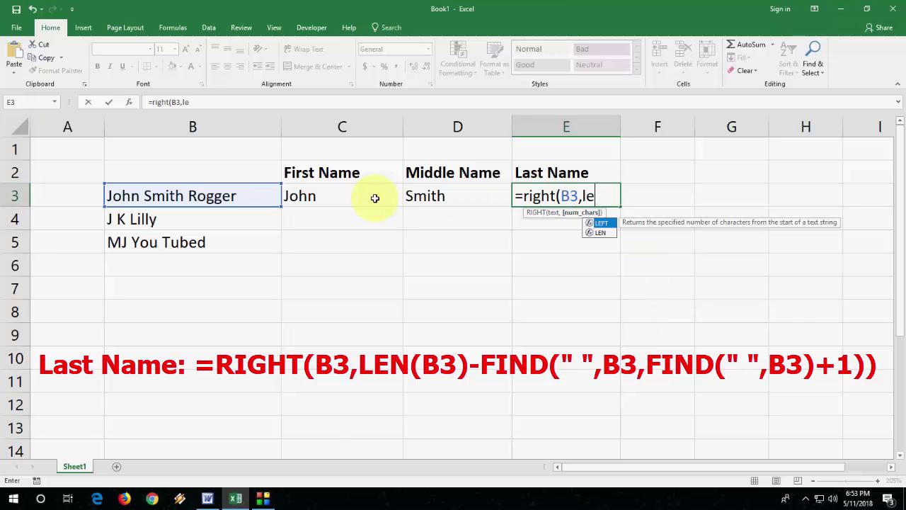
{"action": "type", "text": "n"}
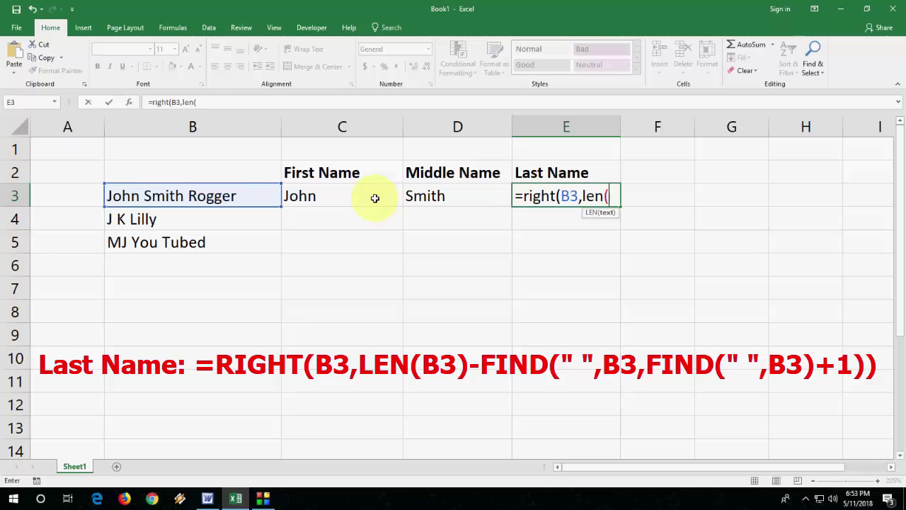
{"action": "type", "text": "("}
{"action": "key", "text": "Left"}
{"action": "key", "text": "Left"}
{"action": "key", "text": "Left"}
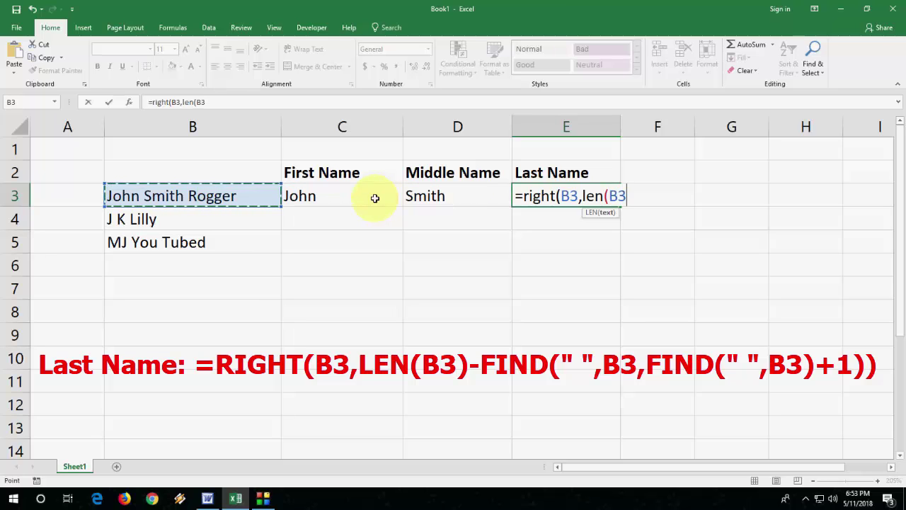
{"action": "type", "text": ")"}
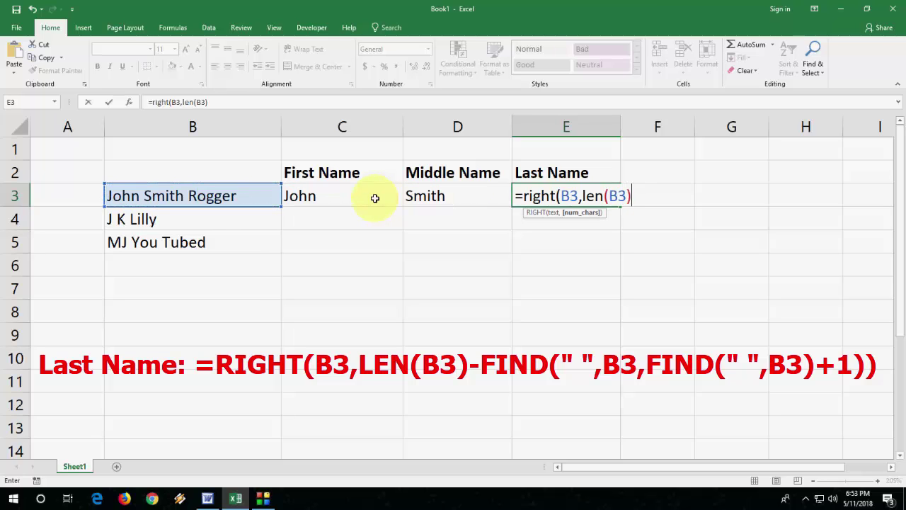
{"action": "type", "text": "-f"}
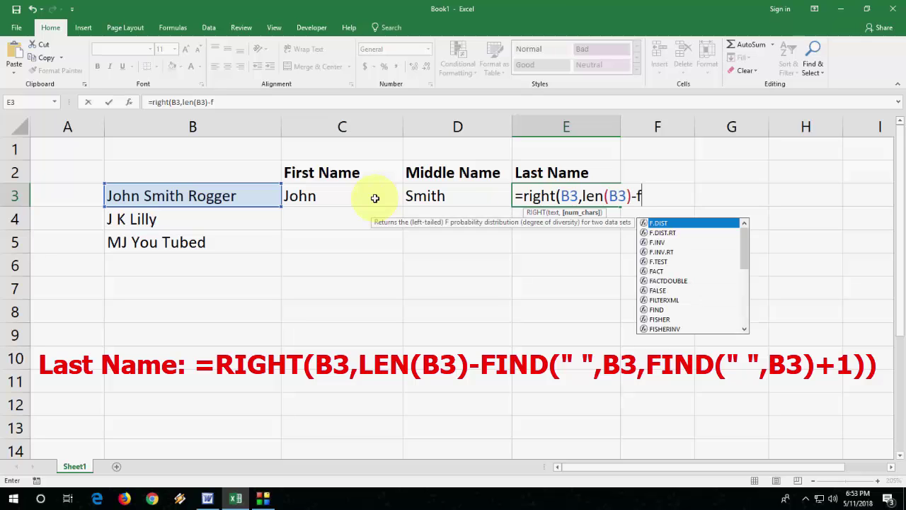
{"action": "type", "text": "ind"}
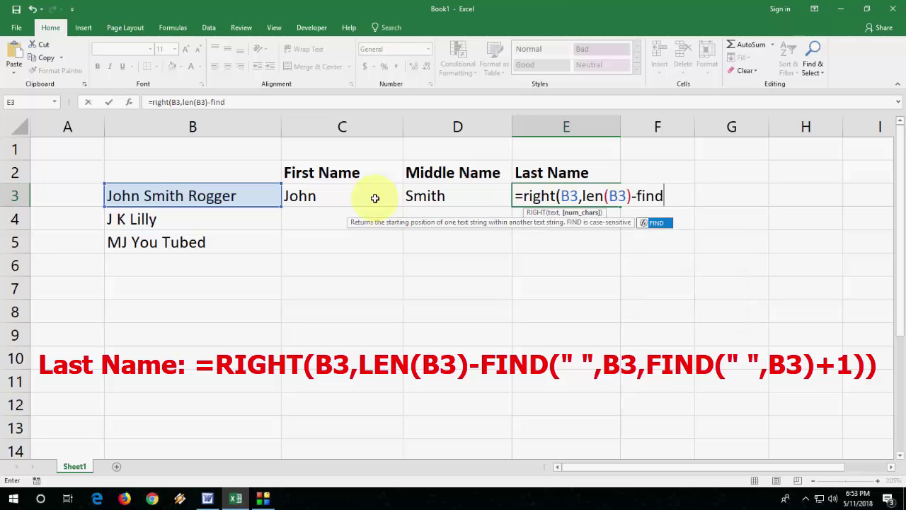
{"action": "type", "text": "("}
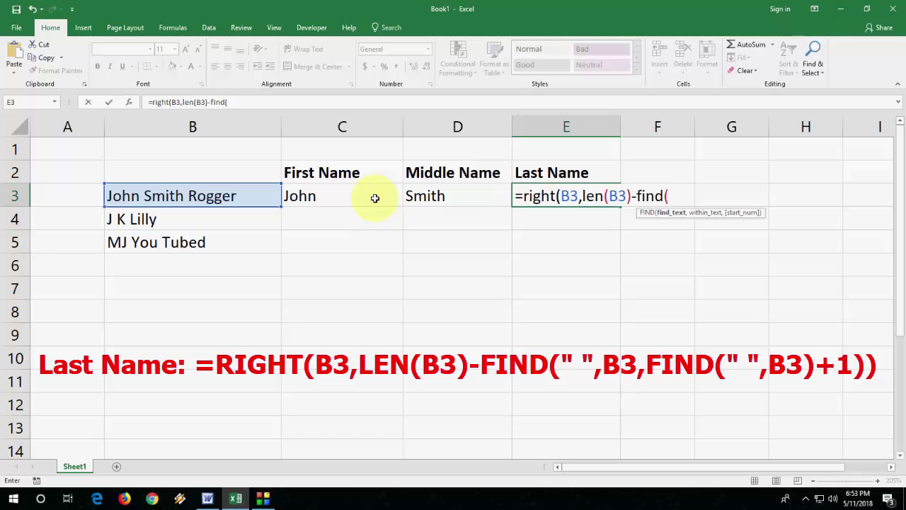
{"action": "type", "text": "\" \","}
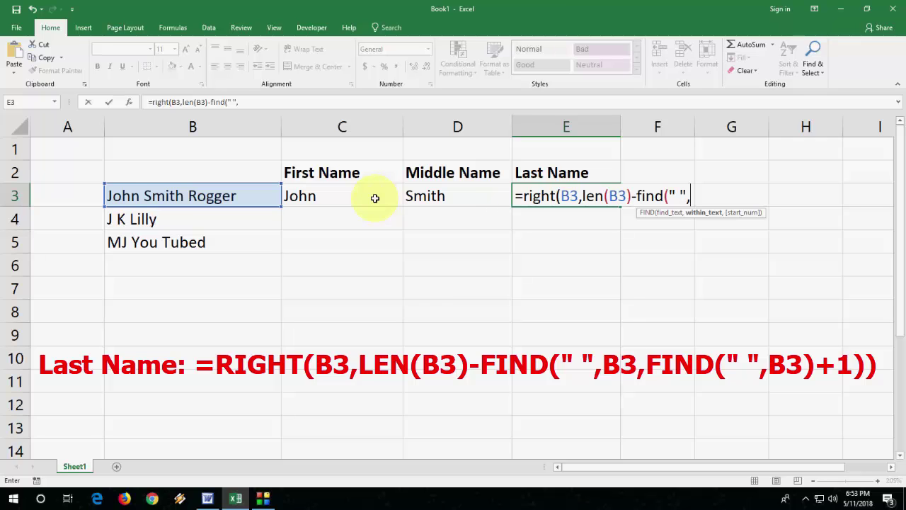
{"action": "key", "text": "Left"}
{"action": "key", "text": "Left"}
{"action": "key", "text": "Left"}
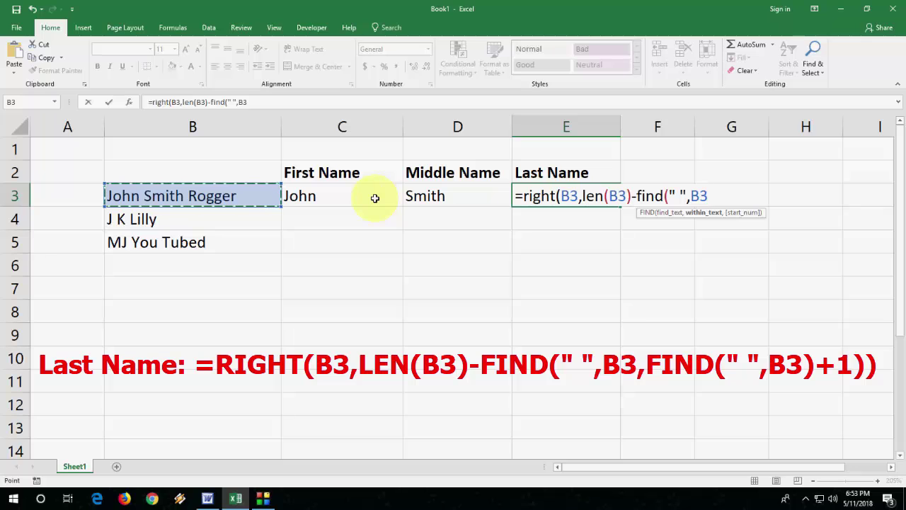
{"action": "type", "text": ",f"}
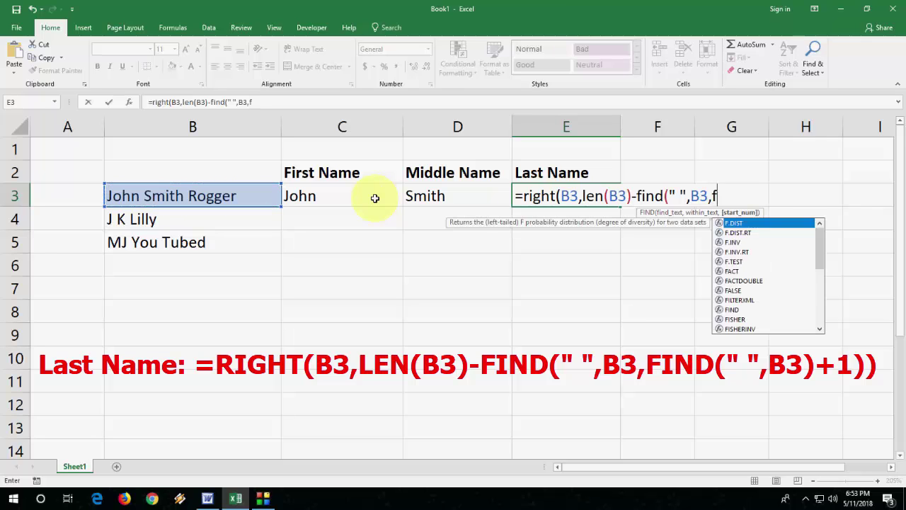
{"action": "type", "text": "ind"}
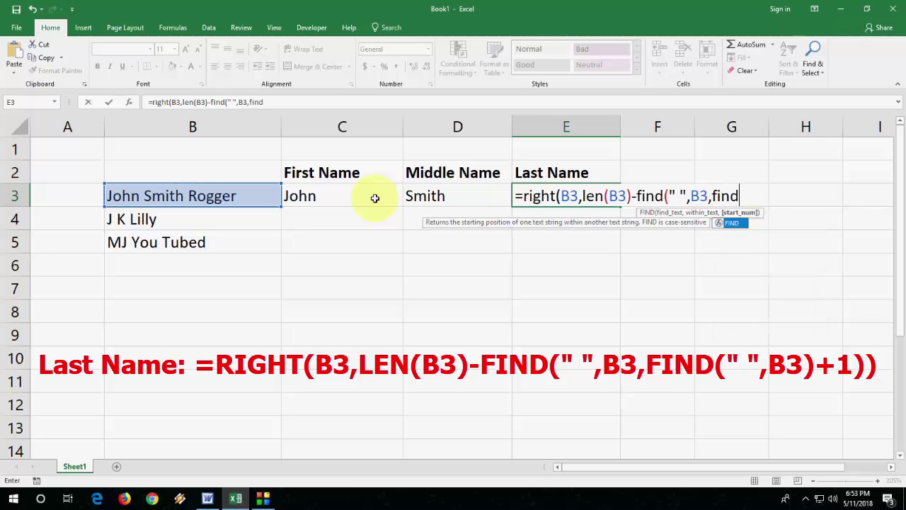
{"action": "type", "text": "("}
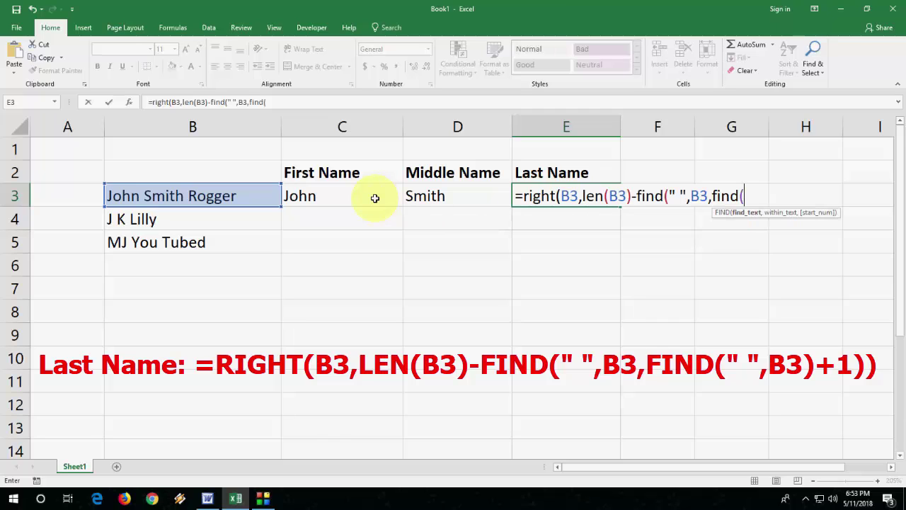
{"action": "type", "text": "\" \","}
{"action": "key", "text": "Left"}
{"action": "key", "text": "Left"}
{"action": "key", "text": "Left"}
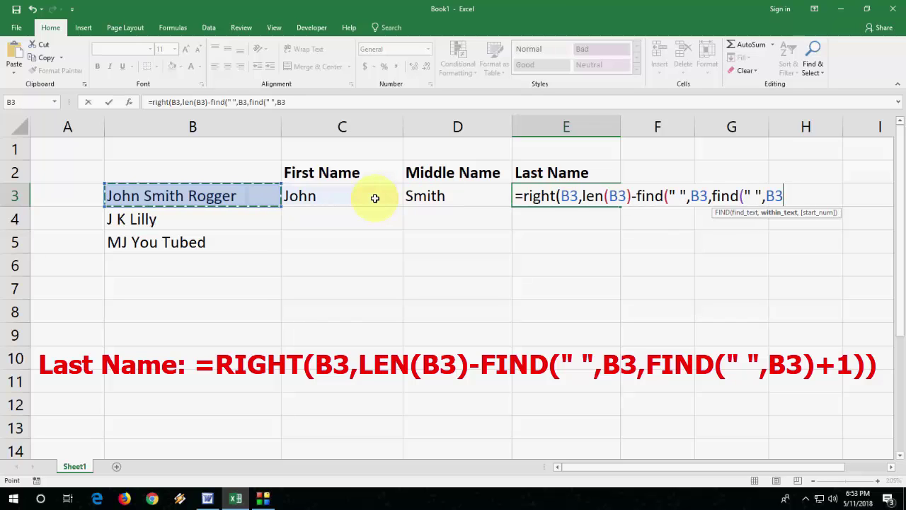
{"action": "type", "text": ")"}
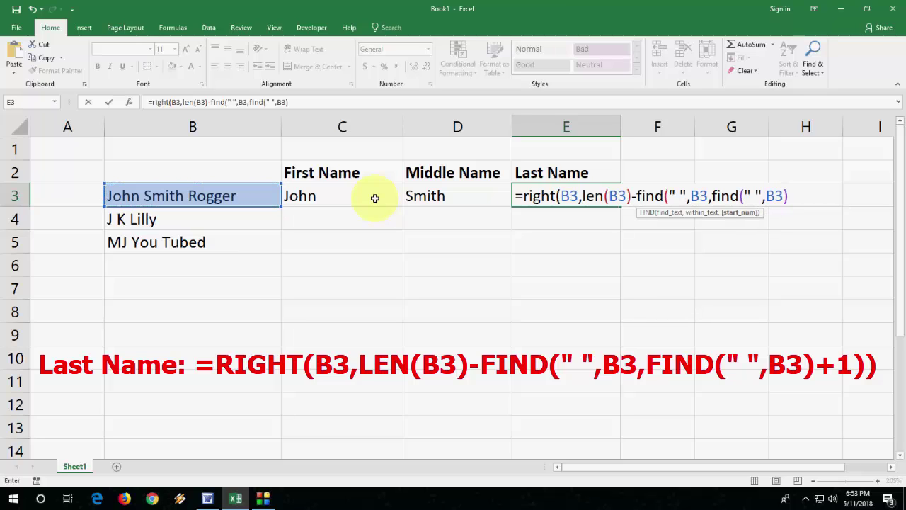
{"action": "type", "text": "+1))"}
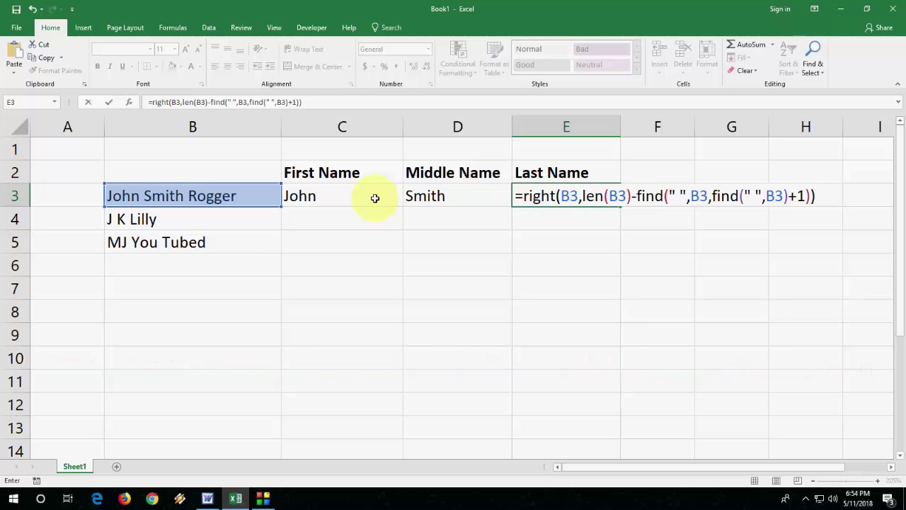
{"action": "key", "text": "Return"}
{"action": "key", "text": "Up"}
Step: Temporarily alter B3's name to test the formulas, then restore John Smith Rogger
{"action": "key", "text": "Left"}
{"action": "key", "text": "Left"}
{"action": "key", "text": "Left"}
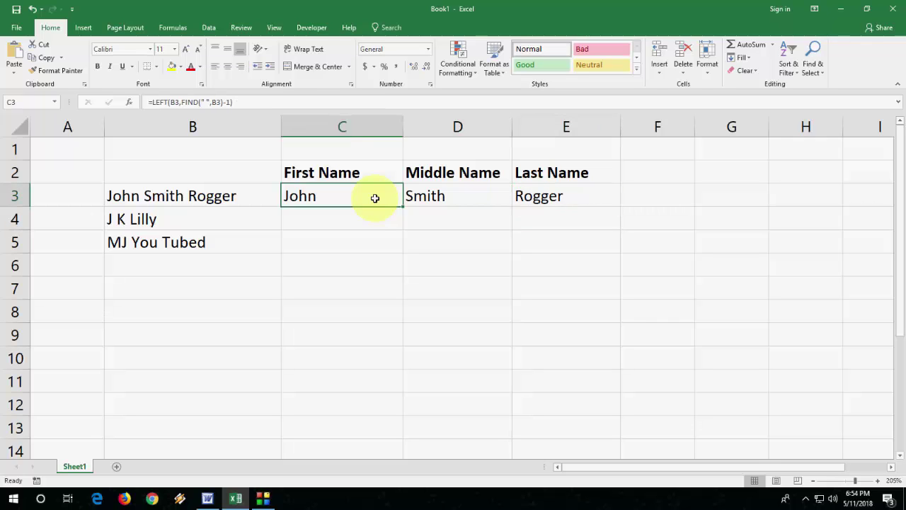
{"action": "key", "text": "F2"}
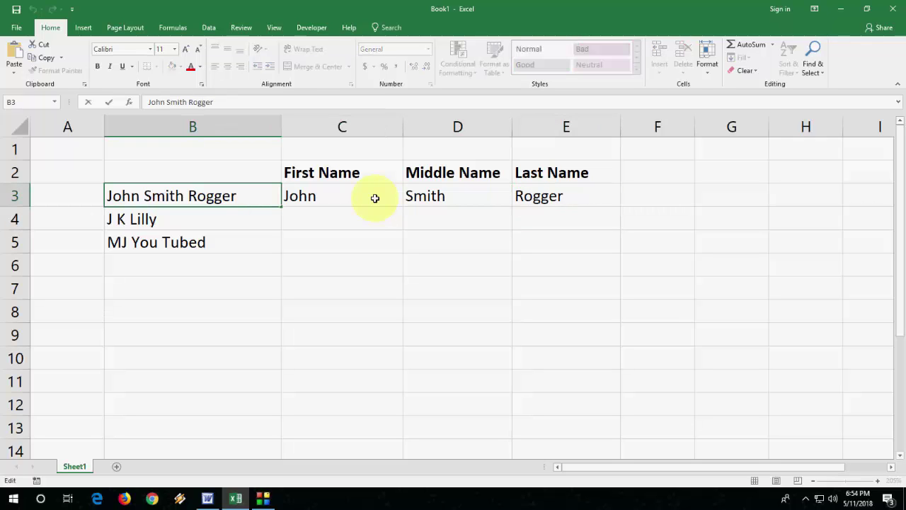
{"action": "type", "text": "ed"}
{"action": "key", "text": "Return"}
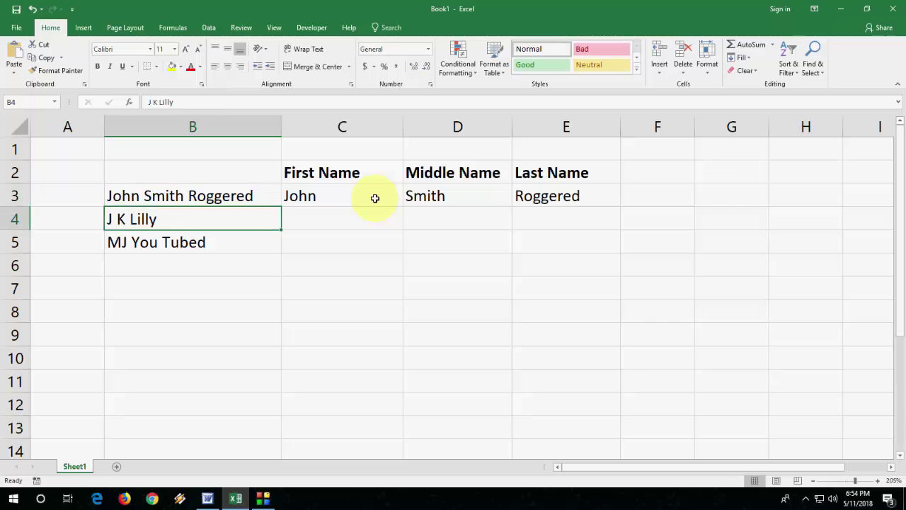
{"action": "key", "text": "Up"}
{"action": "key", "text": "F2"}
{"action": "key", "text": "BackSpace"}
{"action": "key", "text": "BackSpace"}
{"action": "key", "text": "Return"}
{"action": "key", "text": "Up"}
Step: Fill the name formulas in C3:E3 down to rows 4 and 5 with Ctrl+D
{"action": "key", "text": "Right"}
{"action": "key", "text": "shift+Right"}
{"action": "key", "text": "shift+Right"}
{"action": "key", "text": "shift+Down"}
{"action": "key", "text": "shift+Down"}
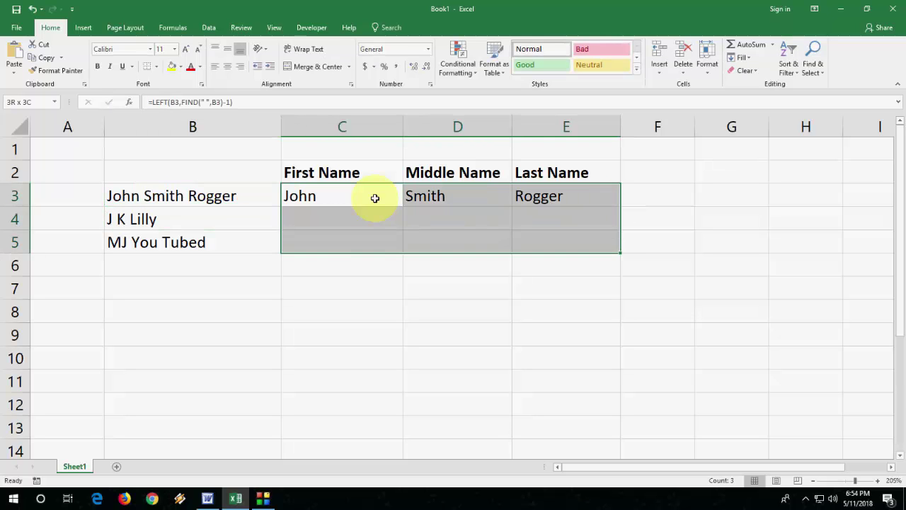
{"action": "key", "text": "ctrl+d"}
Step: Check the split first, middle and last names in rows 4 and 5
{"action": "key", "text": "Down"}
{"action": "key", "text": "Left"}
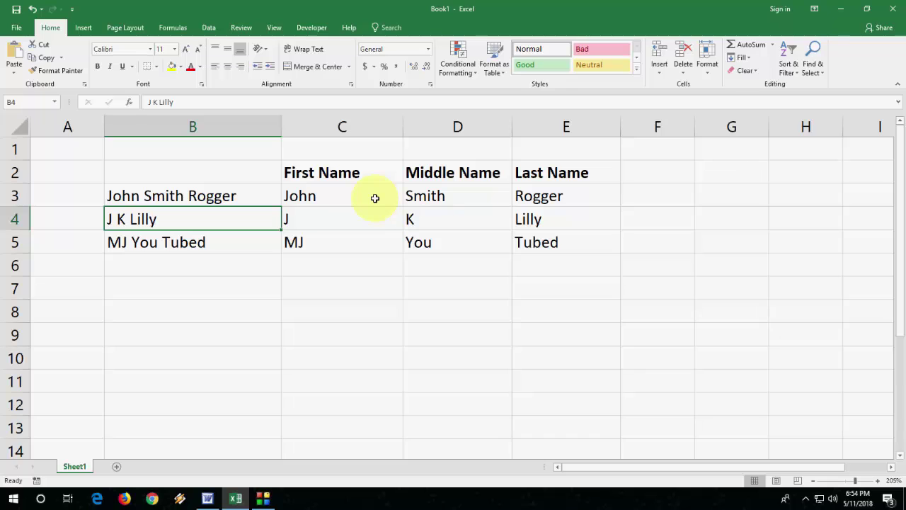
{"action": "key", "text": "Right"}
{"action": "key", "text": "Right"}
{"action": "key", "text": "Down"}
{"action": "key", "text": "Left"}
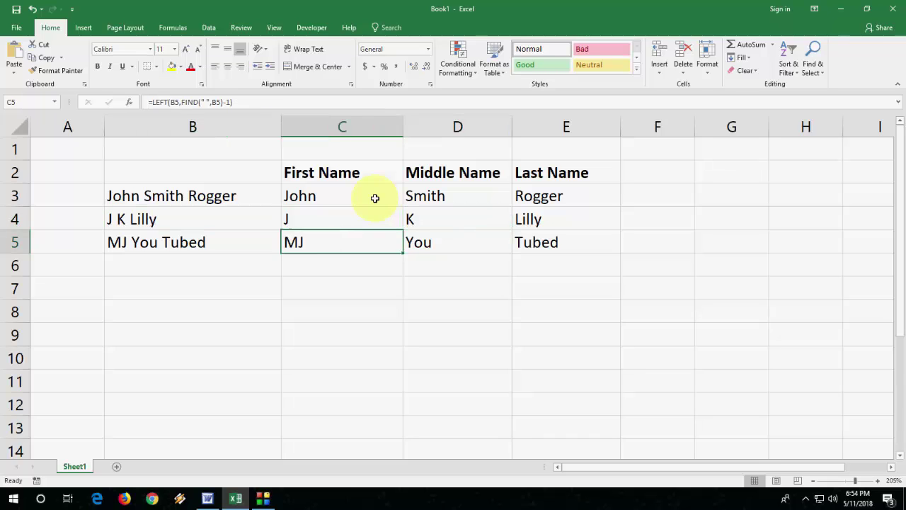
{"action": "key", "text": "Left"}
{"action": "key", "text": "Left"}
{"action": "key", "text": "Right"}
{"action": "key", "text": "Right"}
{"action": "key", "text": "Up"}
{"action": "key", "text": "Up"}
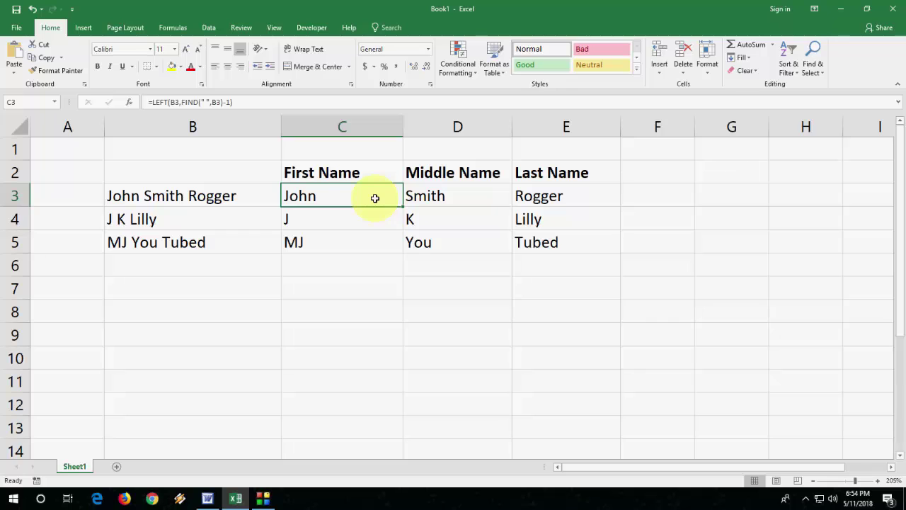
{"action": "key", "text": "F2"}
{"action": "key", "text": "Escape"}
{"action": "key", "text": "Down"}
{"action": "key", "text": "F2"}
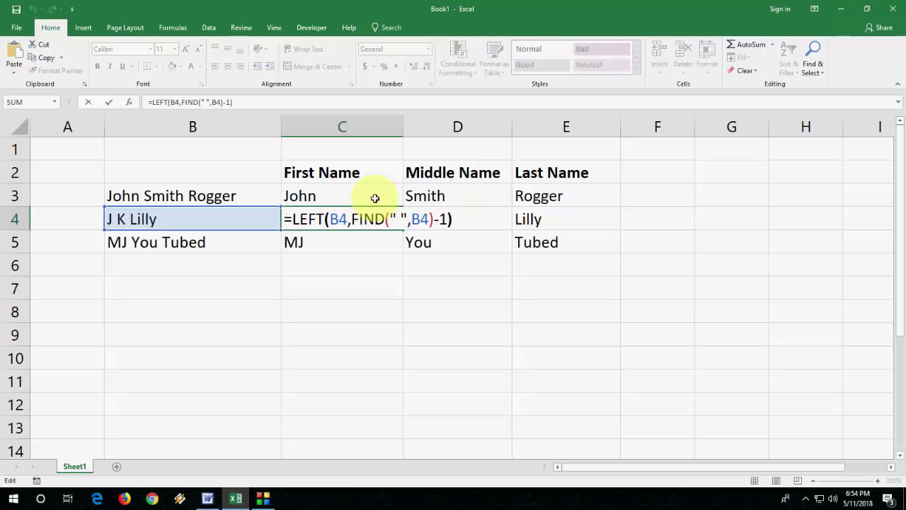
{"action": "key", "text": "Left"}
{"action": "key", "text": "Left"}
{"action": "key", "text": "Left"}
{"action": "key", "text": "Left"}
{"action": "key", "text": "Left"}
{"action": "key", "text": "Left"}
{"action": "key", "text": "Left"}
{"action": "key", "text": "Left"}
{"action": "key", "text": "Left"}
{"action": "key", "text": "Left"}
{"action": "key", "text": "Left"}
{"action": "key", "text": "Left"}
{"action": "key", "text": "Left"}
{"action": "key", "text": "Left"}
{"action": "key", "text": "Left"}
{"action": "key", "text": "Left"}
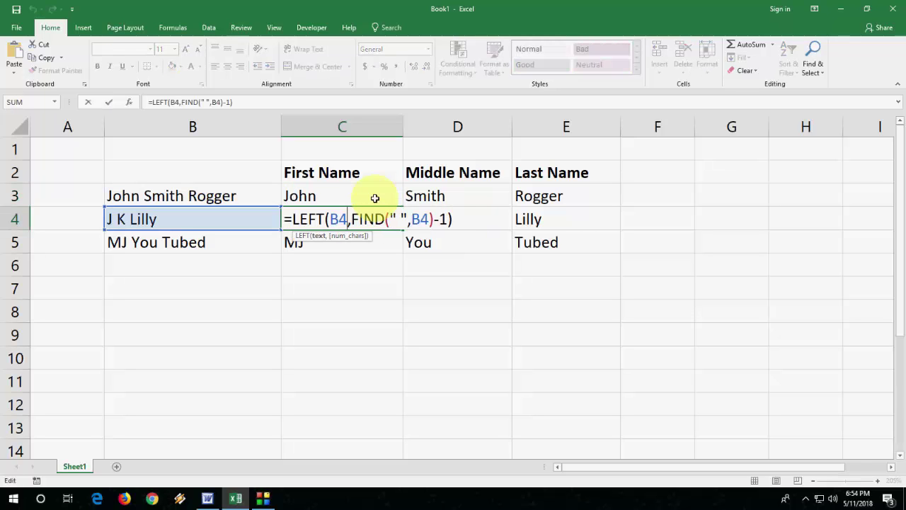
{"action": "key", "text": "shift+Left"}
{"action": "key", "text": "shift+Left"}
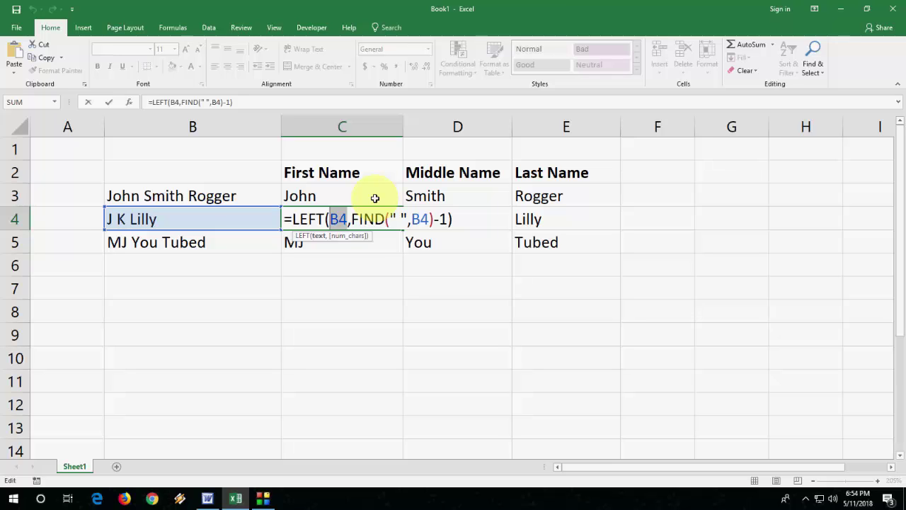
{"action": "key", "text": "Return"}
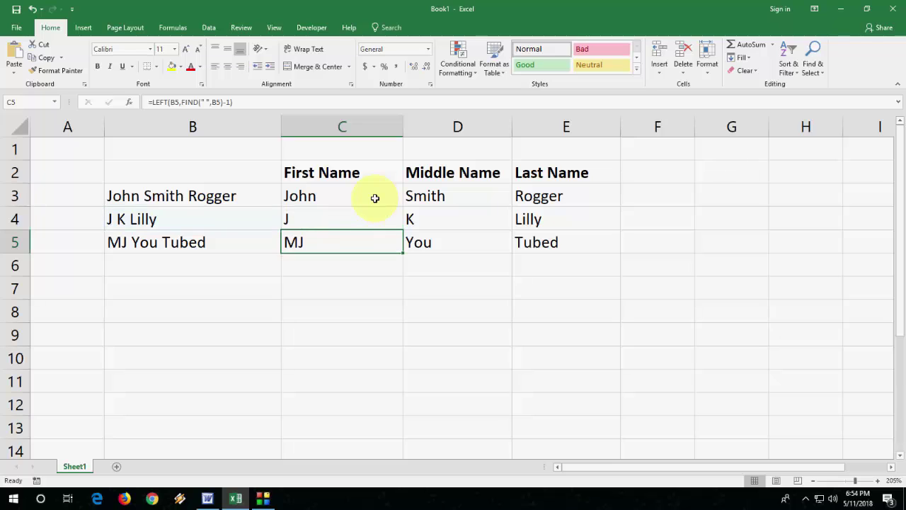